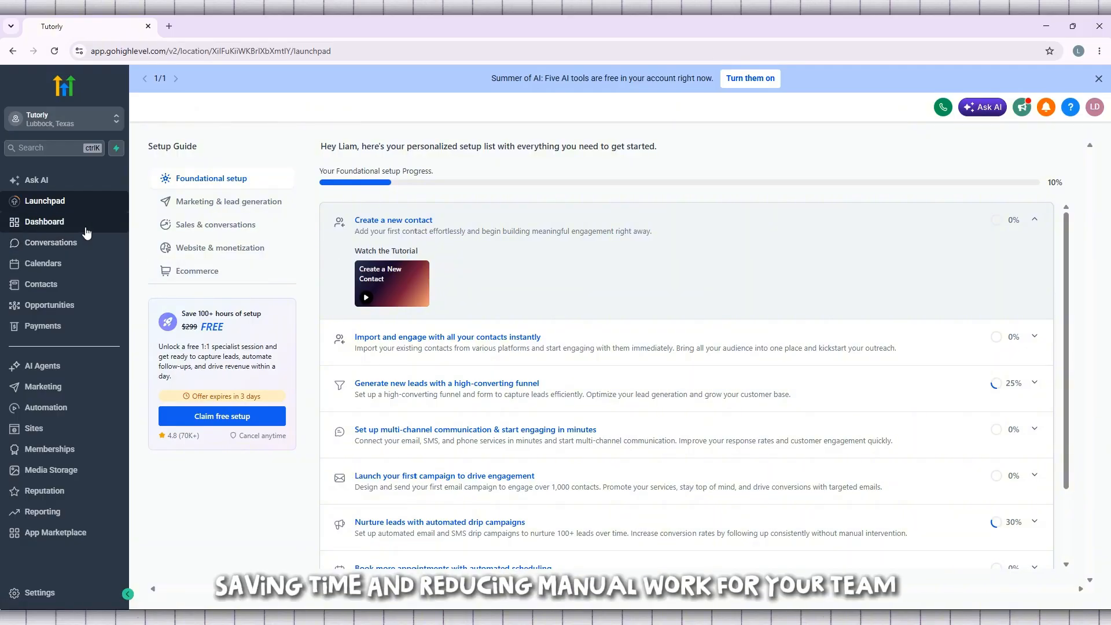
- Open the dashboard, dismissing its onboarding popup, and select the Tutorly sub-account as the working location
{"action": "left_click", "coordinate": [97, 225]}
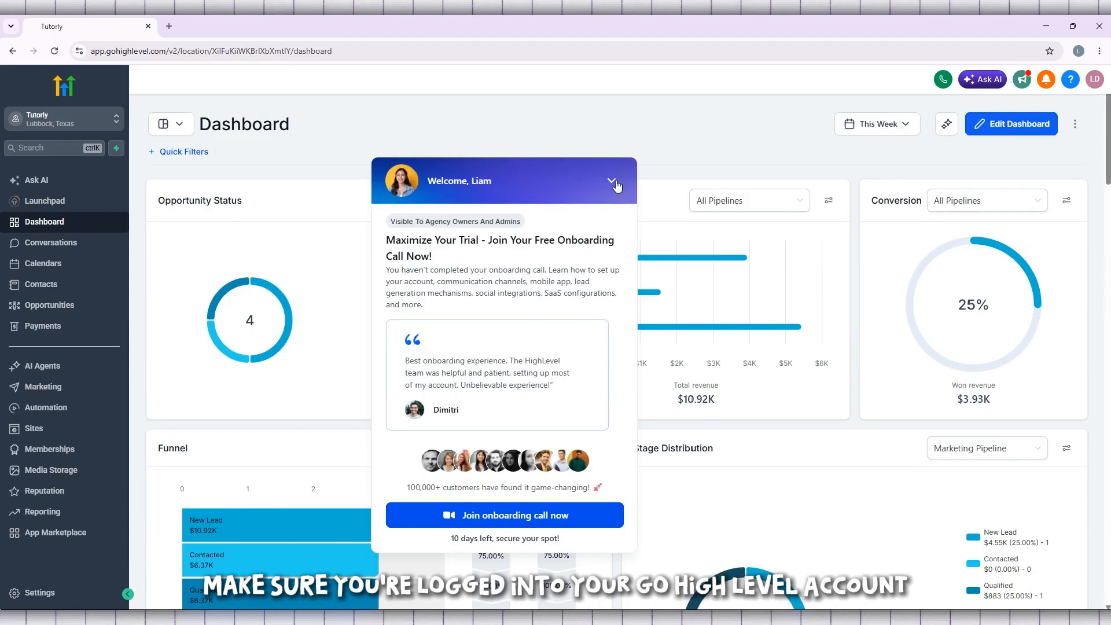
{"action": "left_click", "coordinate": [611, 181]}
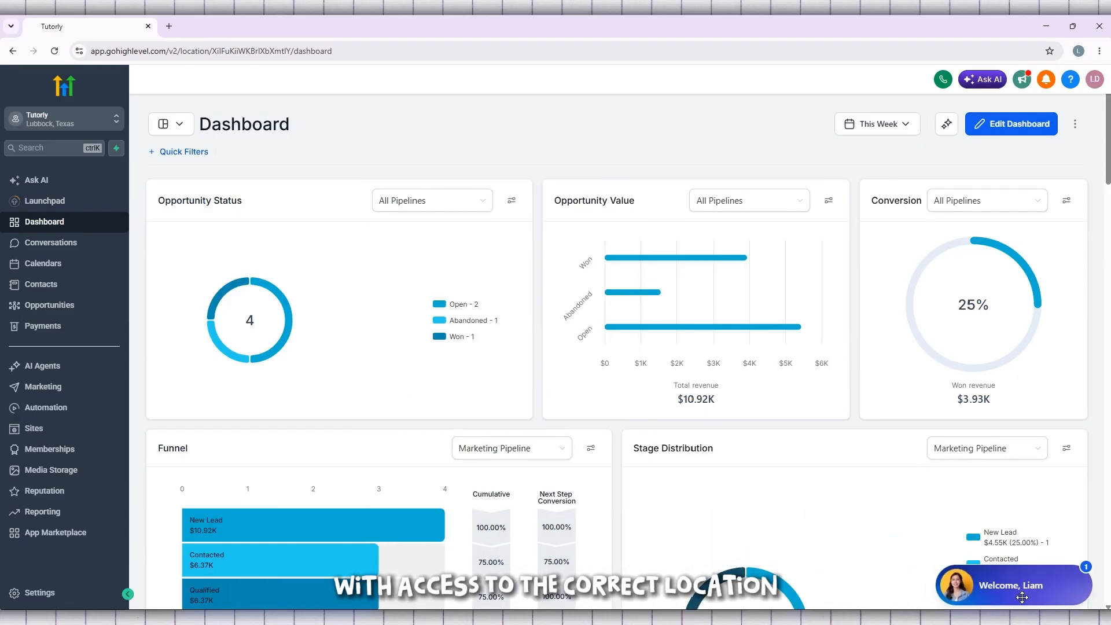
{"action": "left_click", "coordinate": [59, 128]}
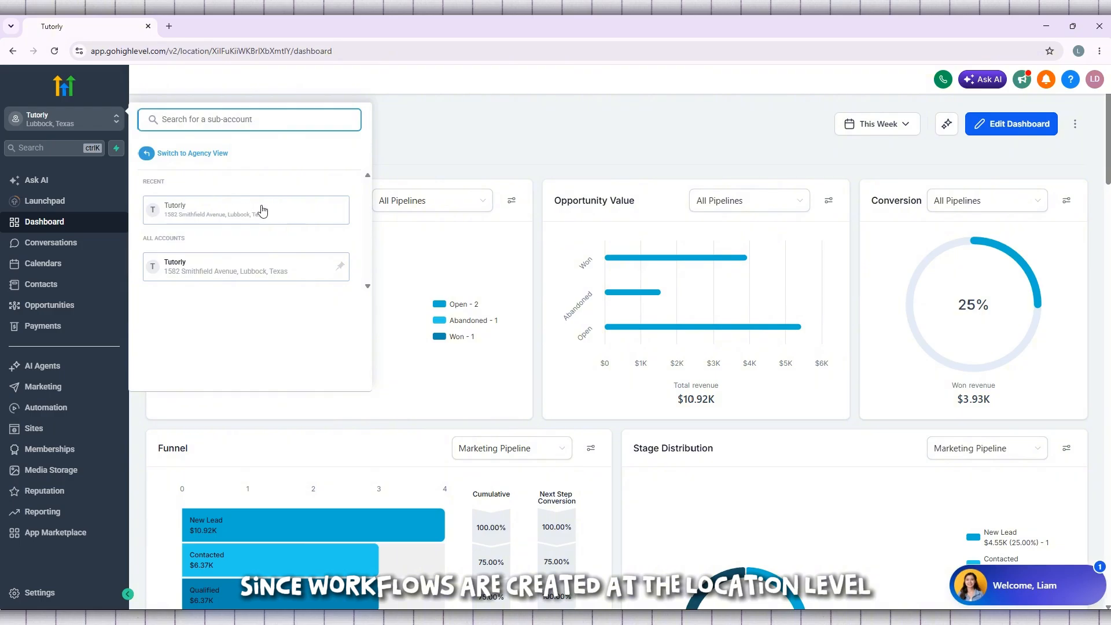
{"action": "left_click", "coordinate": [261, 210]}
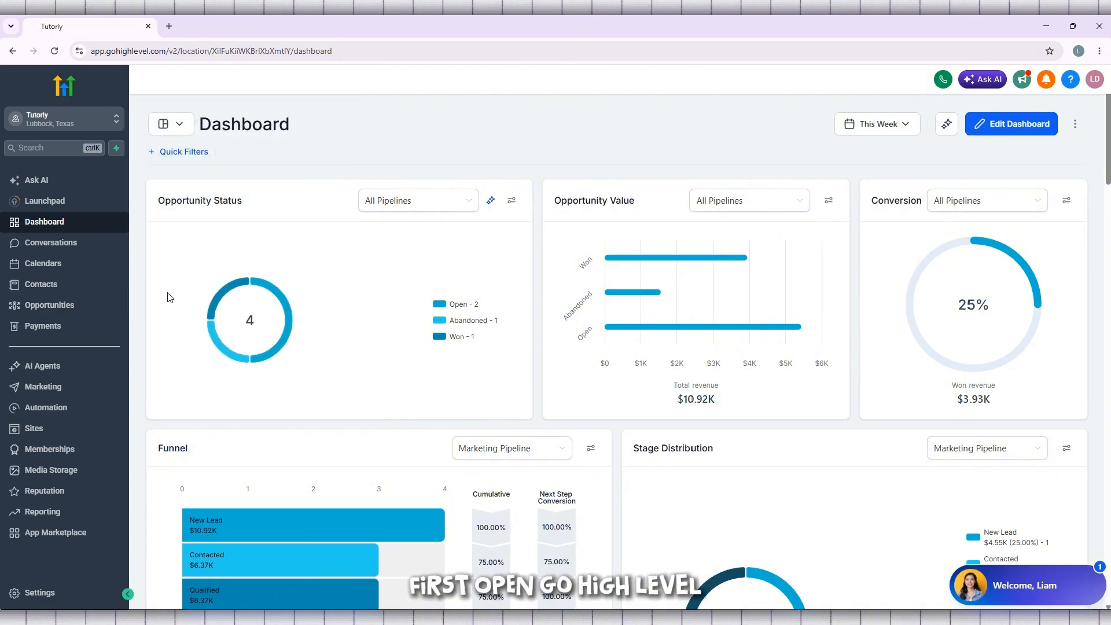
{"action": "left_click", "coordinate": [73, 121]}
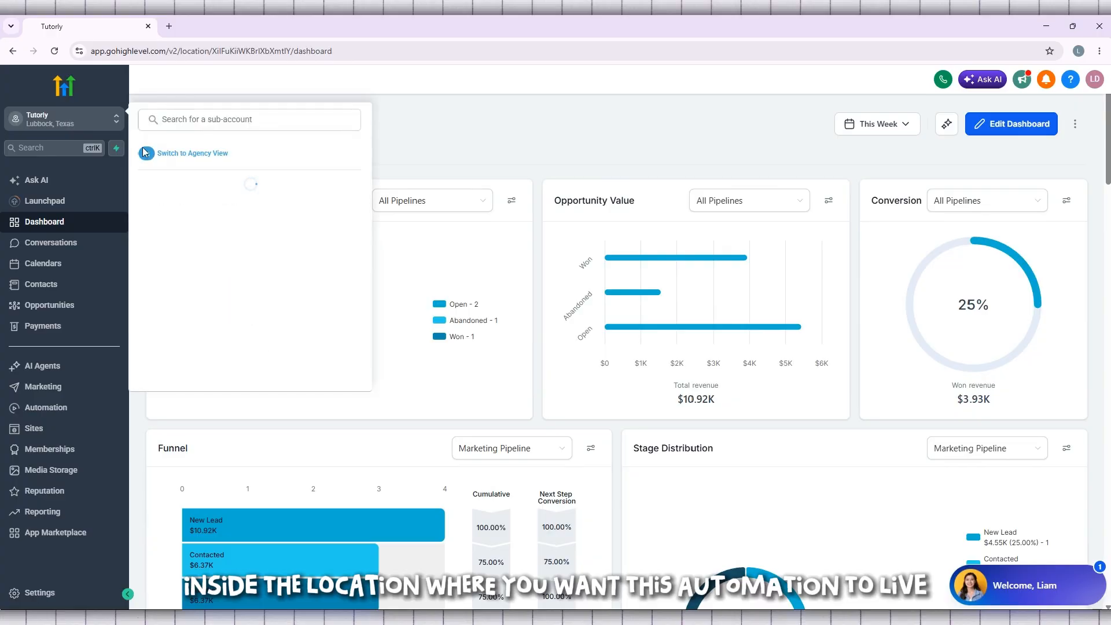
{"action": "left_click", "coordinate": [191, 210]}
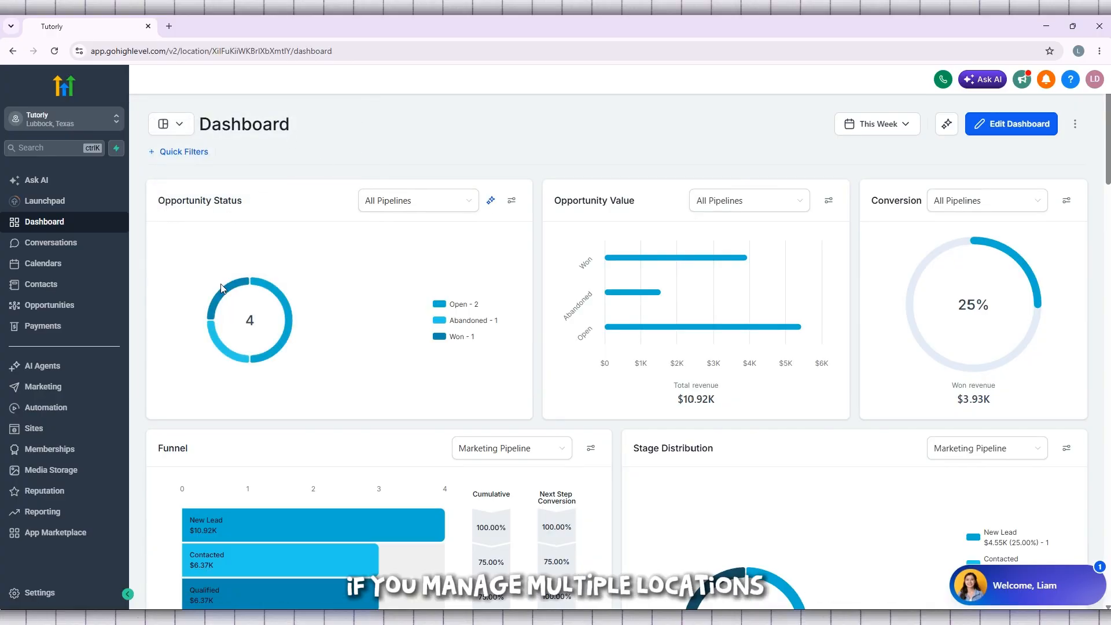
- Check the Tutorly account's name and address in the sub-account list, then close the list
{"action": "left_click", "coordinate": [51, 120]}
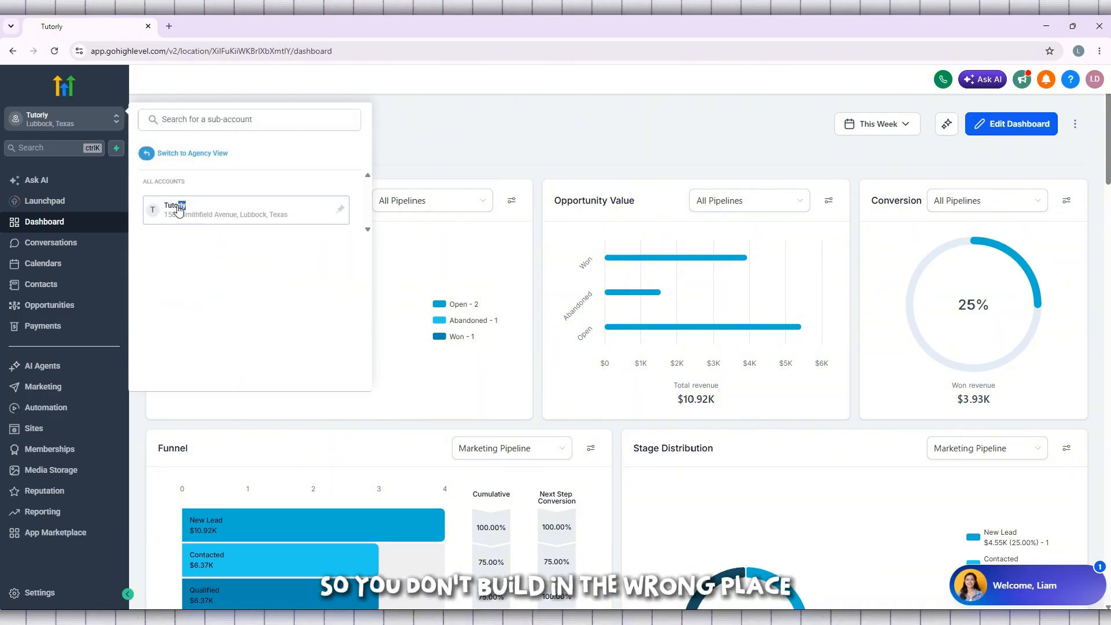
{"action": "double_click", "coordinate": [166, 207]}
{"action": "left_click_drag", "start_coordinate": [166, 214], "coordinate": [288, 224]}
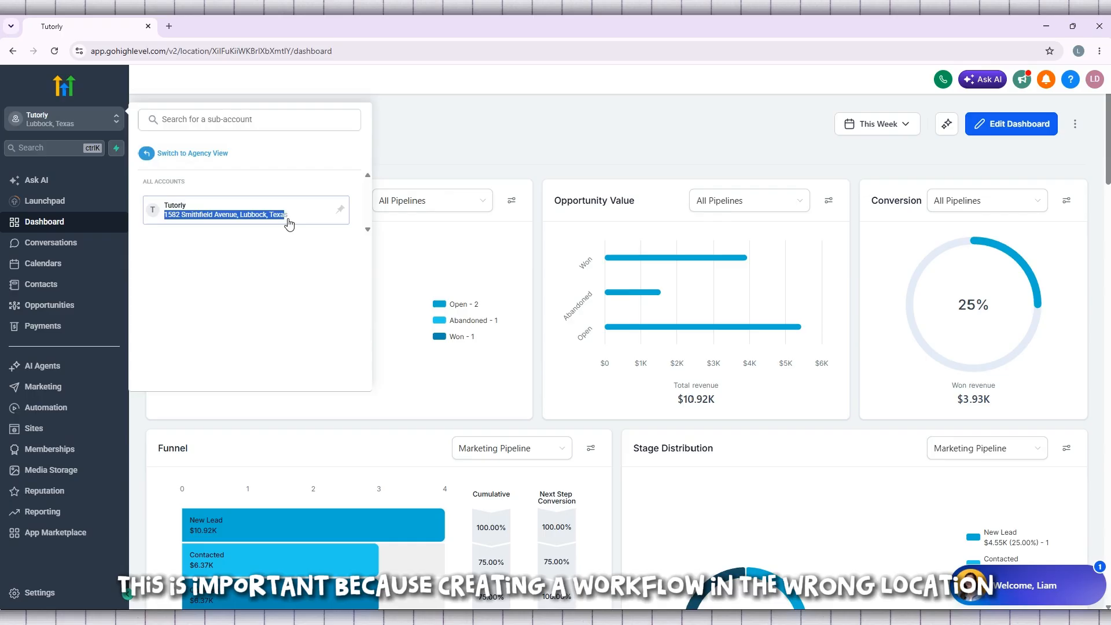
{"action": "left_click", "coordinate": [284, 270]}
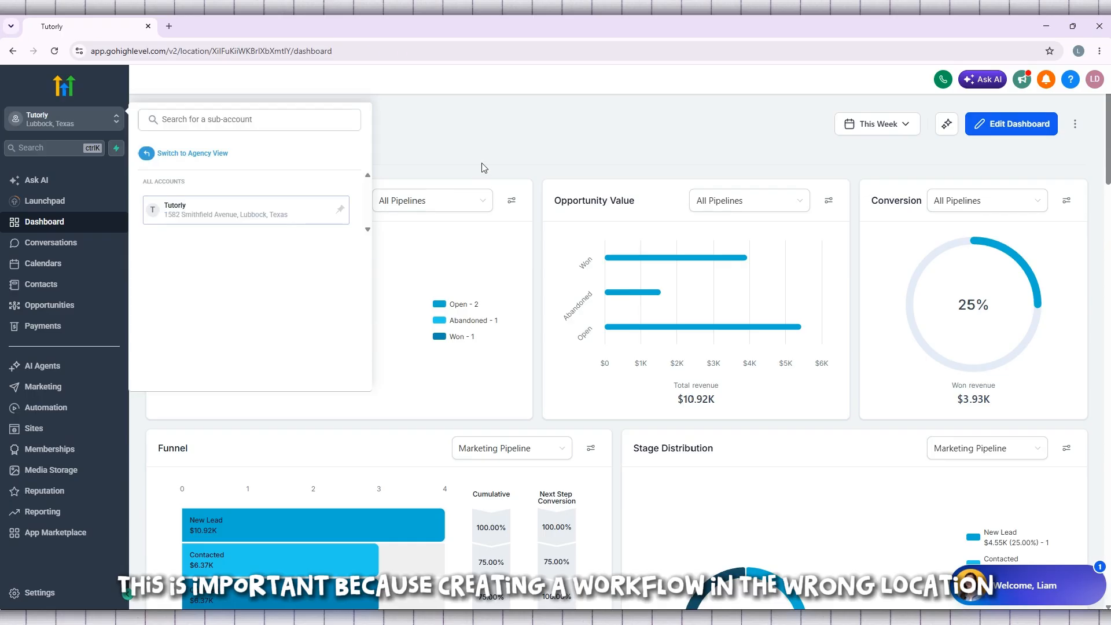
{"action": "left_click", "coordinate": [531, 136]}
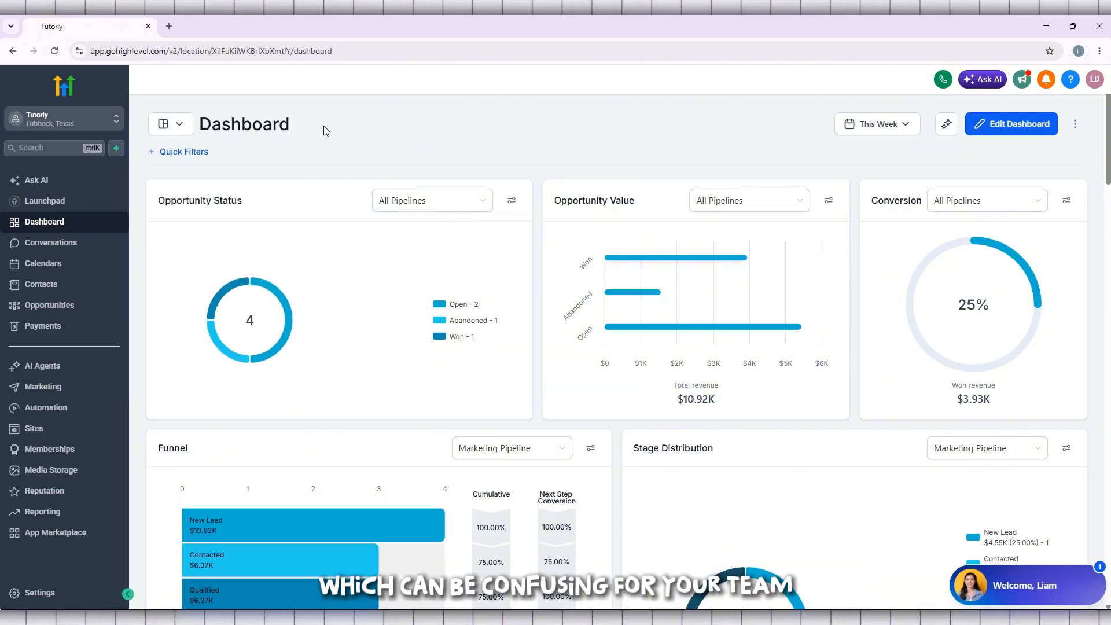
- Open the workflows list in Automation, dismissing the feedback survey, and create a new workflow from scratch
{"action": "left_click", "coordinate": [55, 408]}
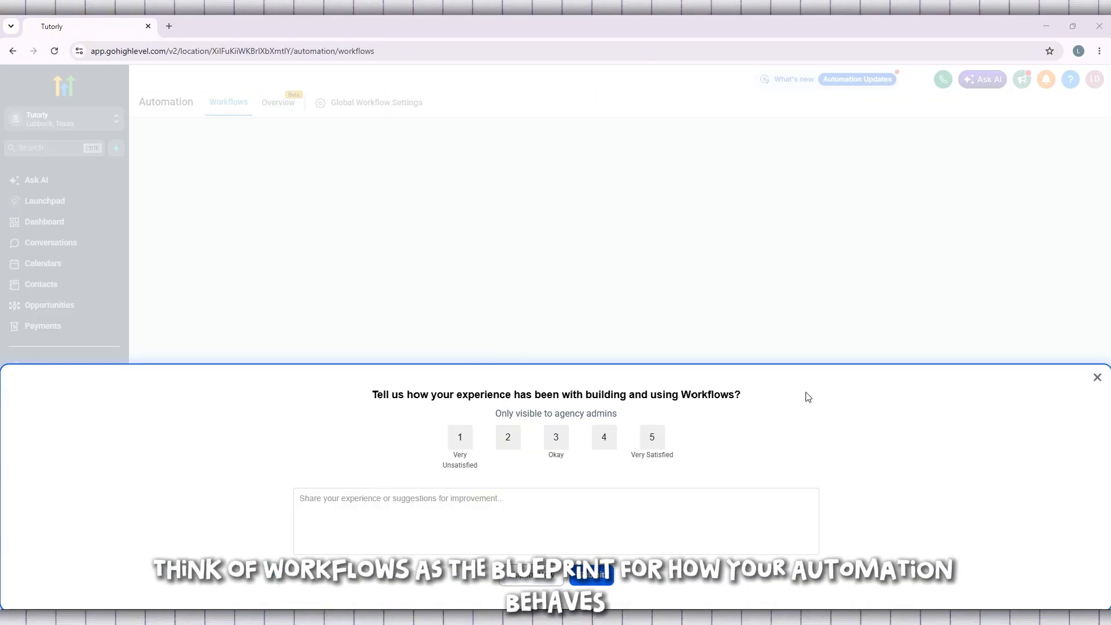
{"action": "left_click", "coordinate": [1102, 376]}
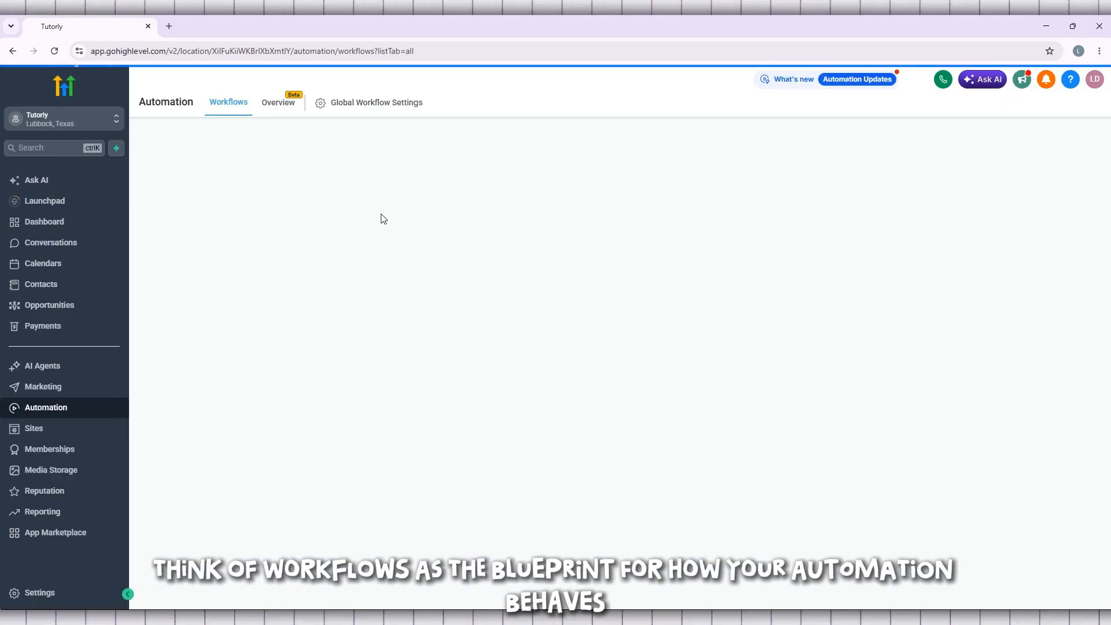
{"action": "triple_click", "coordinate": [252, 97]}
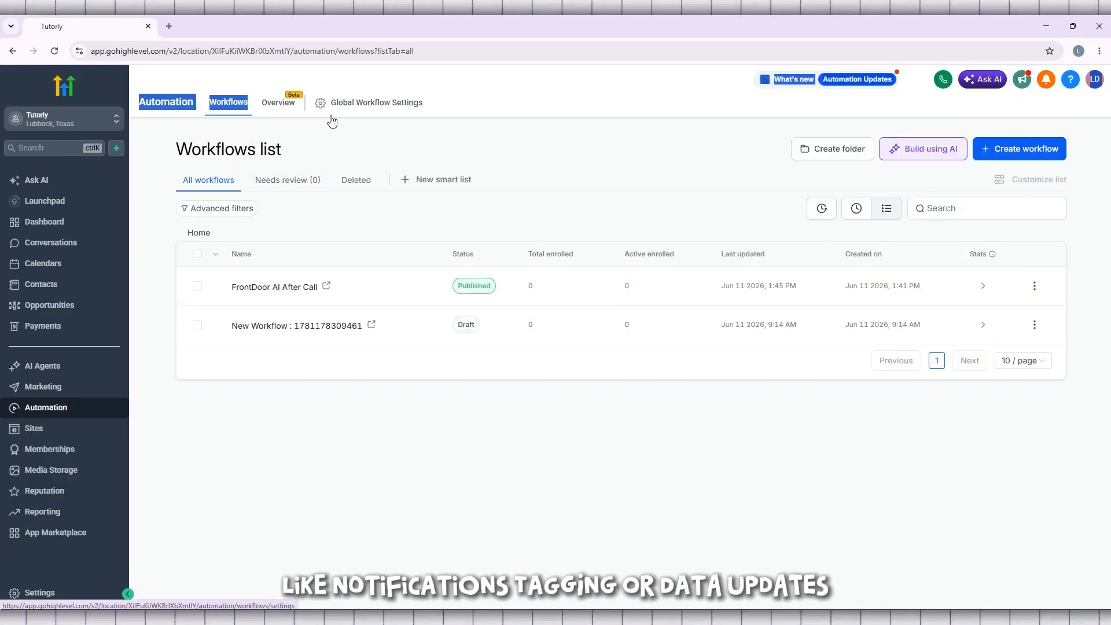
{"action": "left_click", "coordinate": [235, 84]}
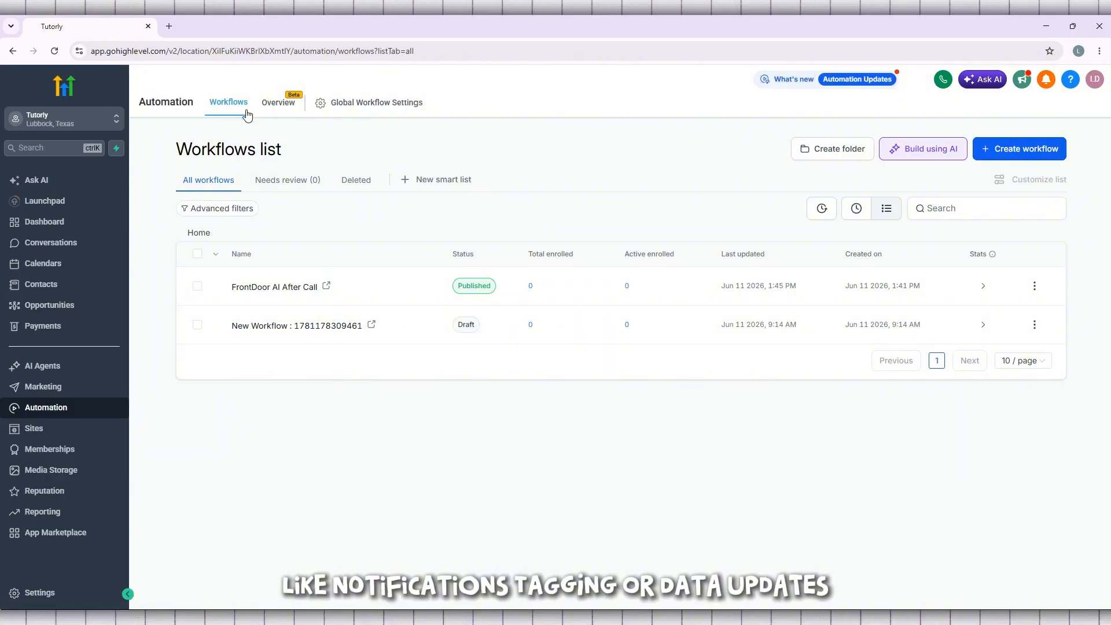
{"action": "left_click", "coordinate": [245, 104]}
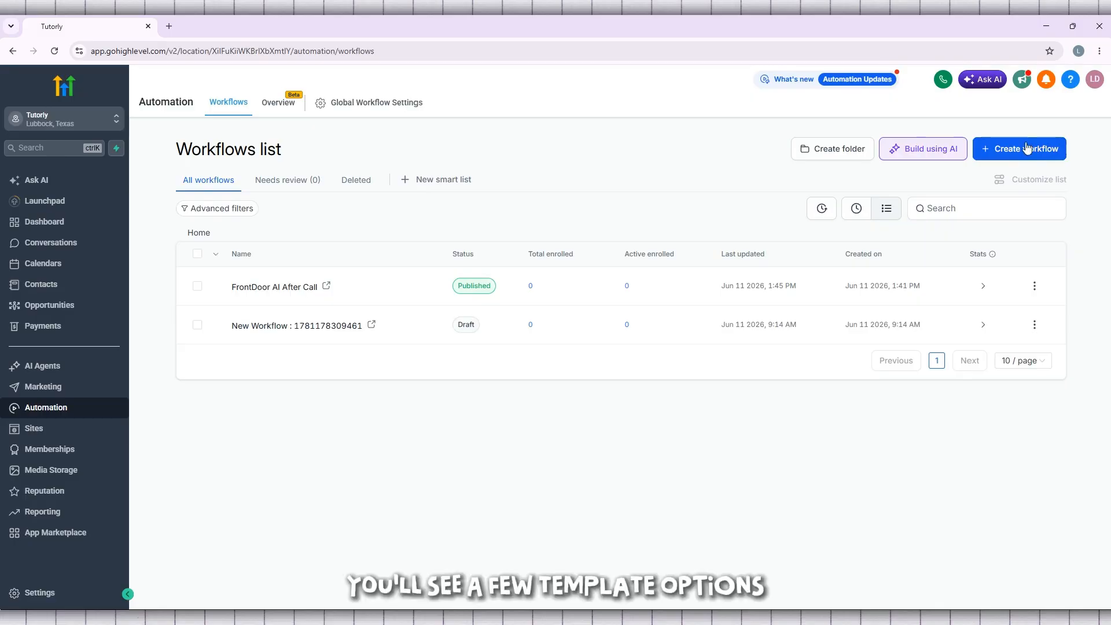
{"action": "left_click", "coordinate": [1050, 152]}
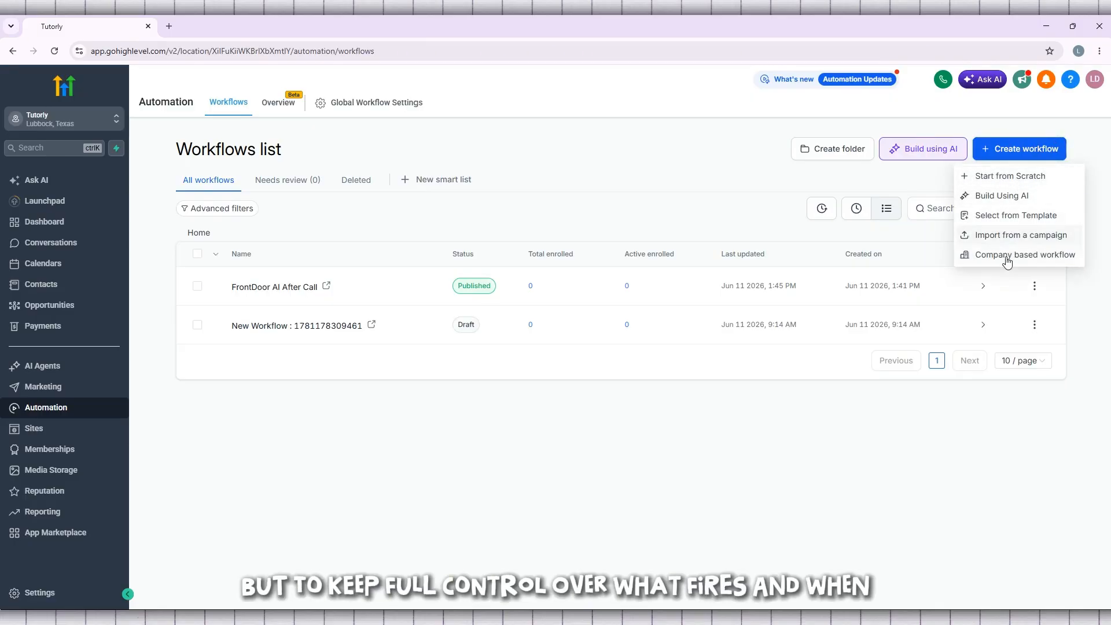
{"action": "left_click", "coordinate": [1010, 177]}
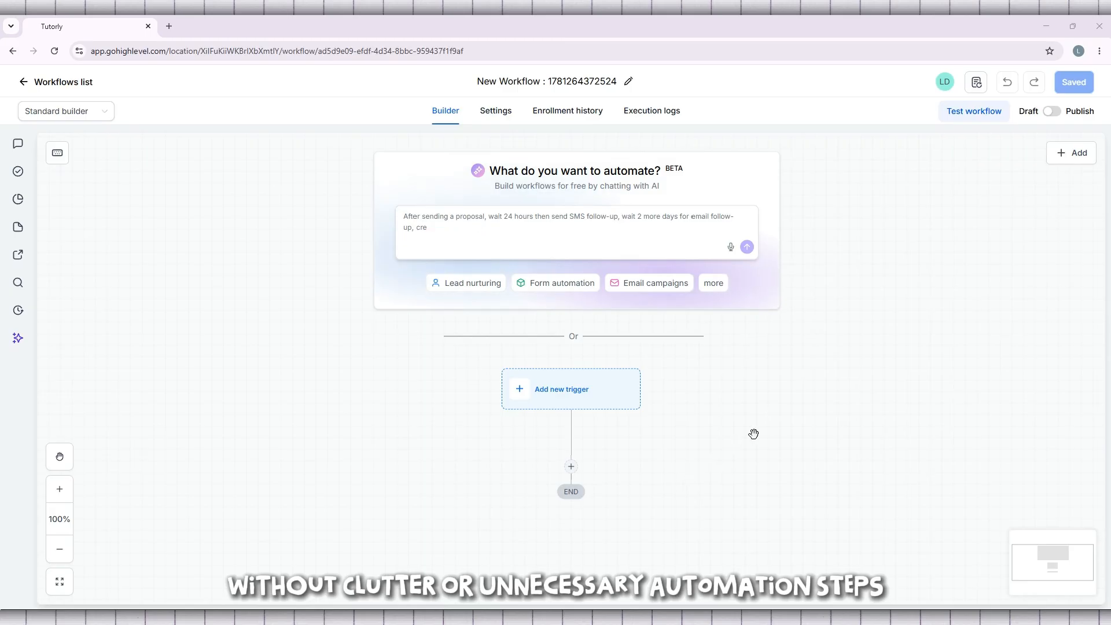
- Add a new trigger to the workflow by searching for "webhook" and choosing Inbound webhook
{"action": "scroll", "coordinate": [524, 391], "scroll_direction": "down", "scroll_amount": 3}
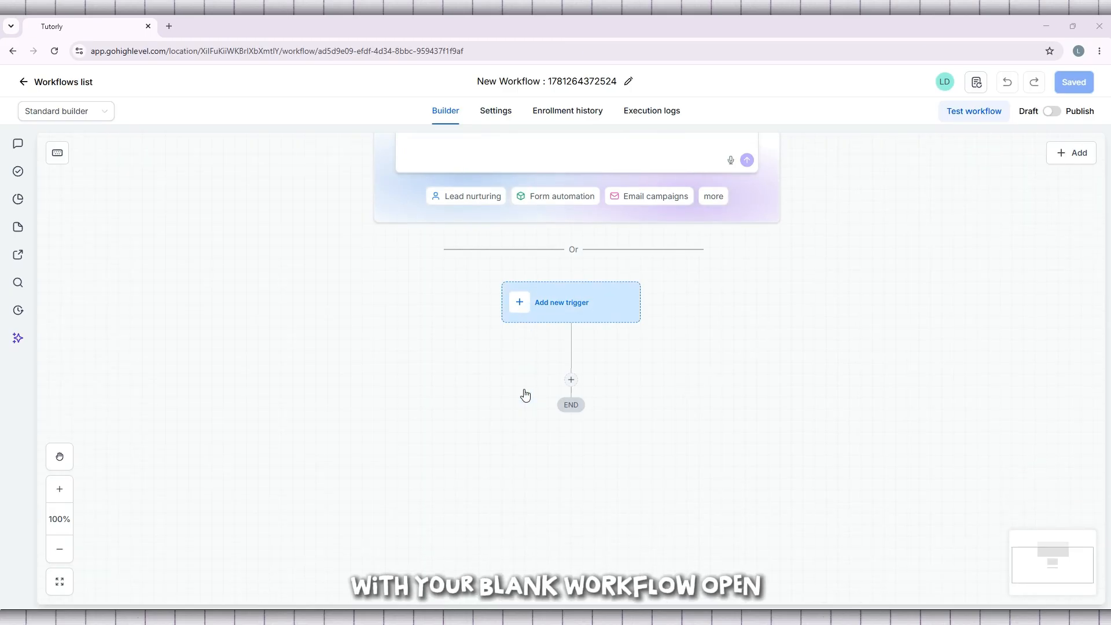
{"action": "scroll", "coordinate": [522, 388], "scroll_direction": "up", "scroll_amount": 1}
{"action": "scroll", "coordinate": [523, 387], "scroll_direction": "up", "scroll_amount": 3}
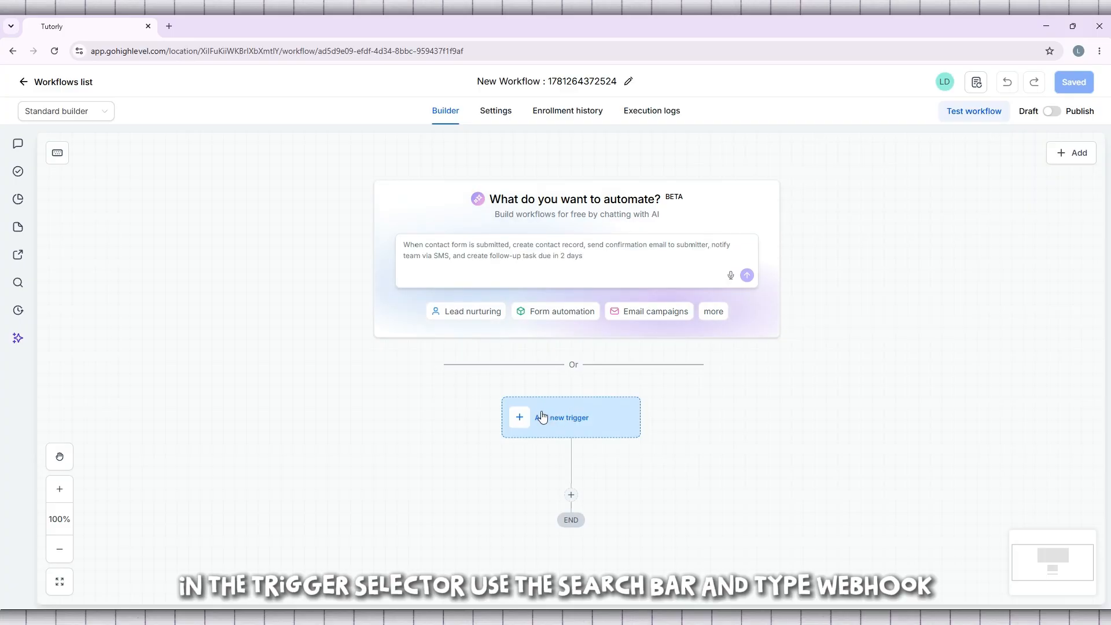
{"action": "left_click", "coordinate": [524, 424]}
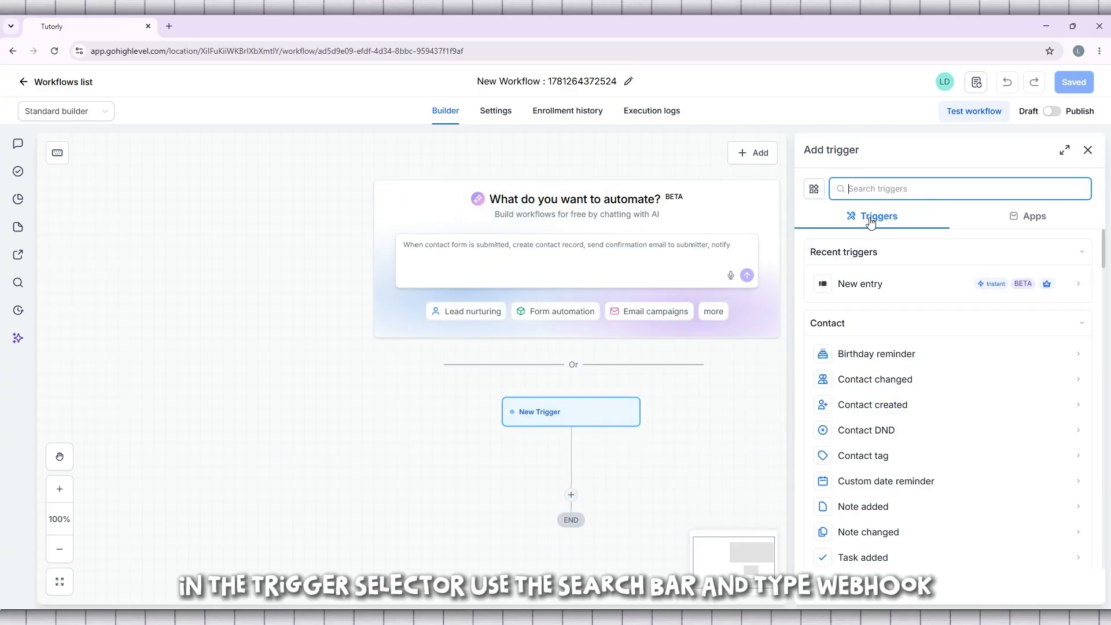
{"action": "type", "text": "w"}
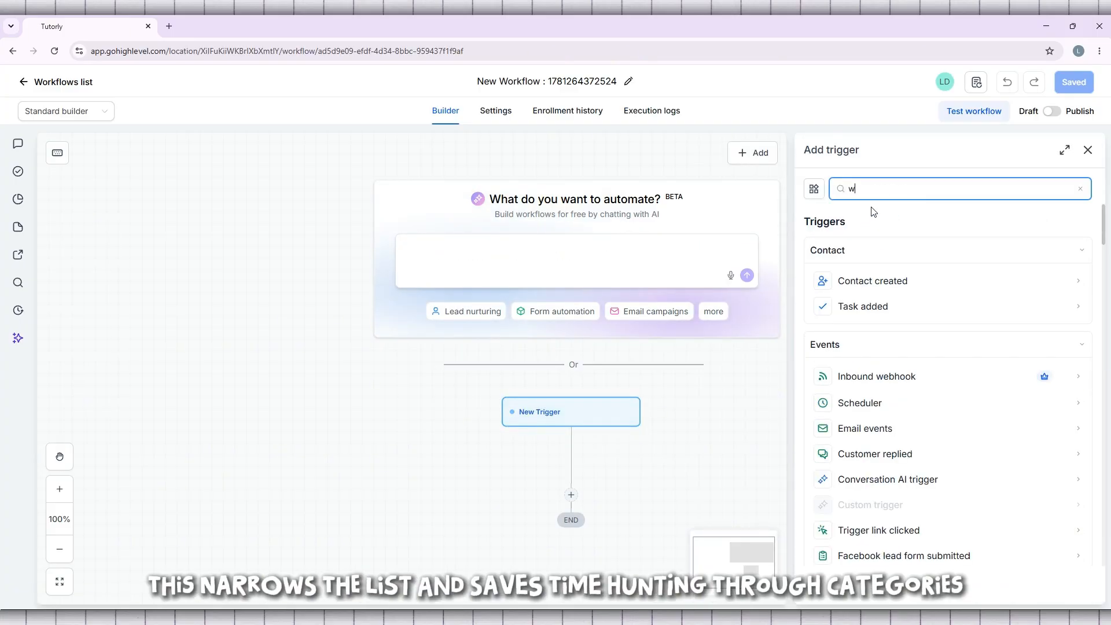
{"action": "type", "text": "eb"}
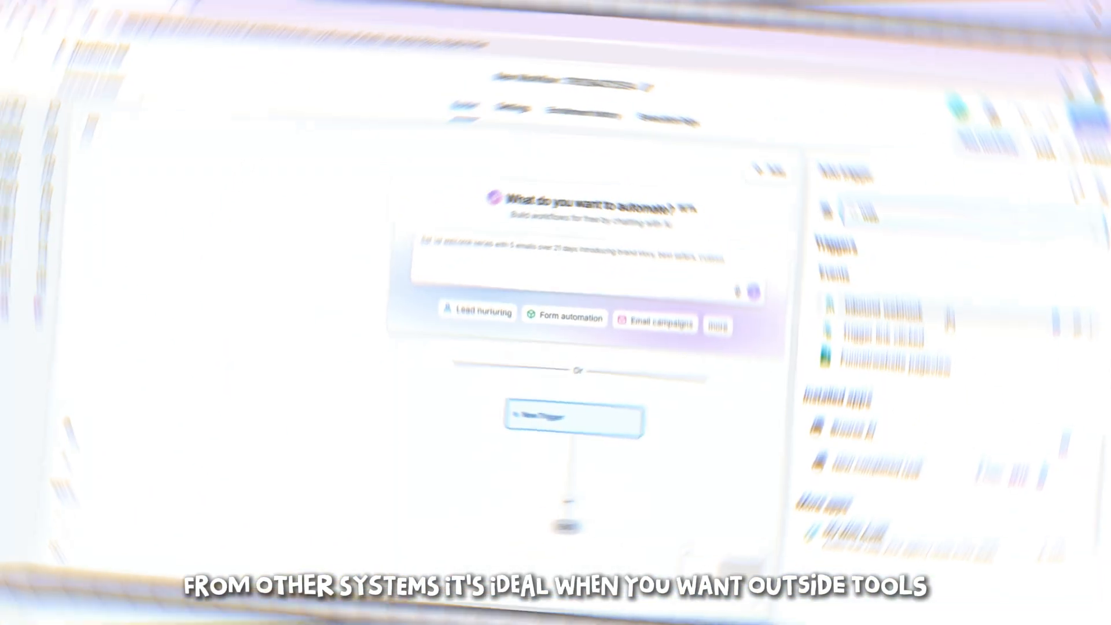
{"action": "type", "text": "hoo"}
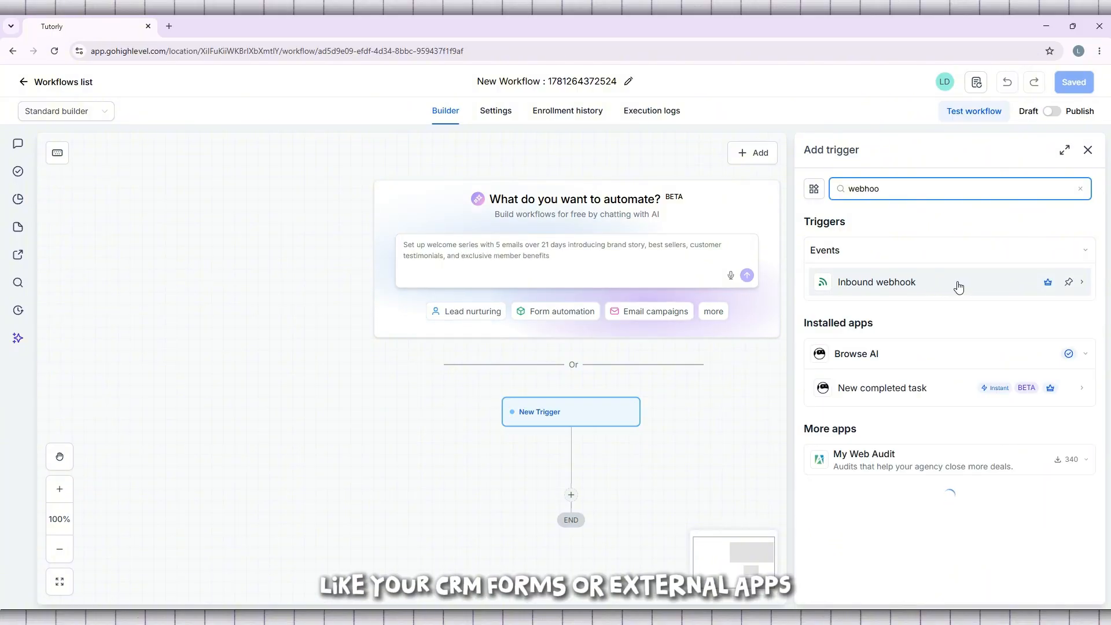
{"action": "type", "text": "k"}
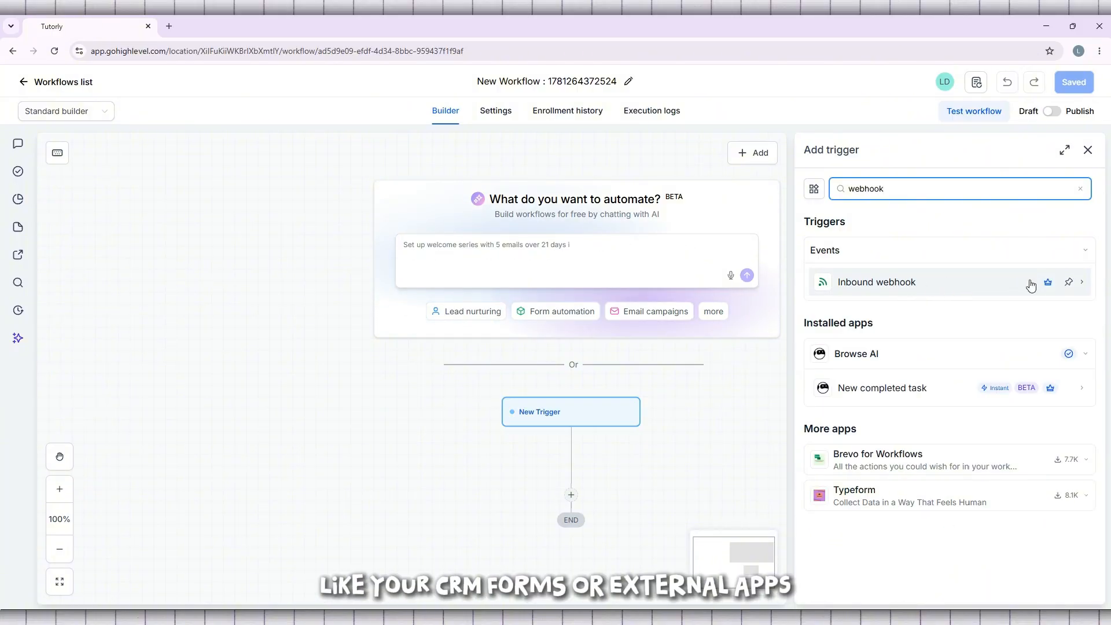
{"action": "left_click", "coordinate": [924, 284]}
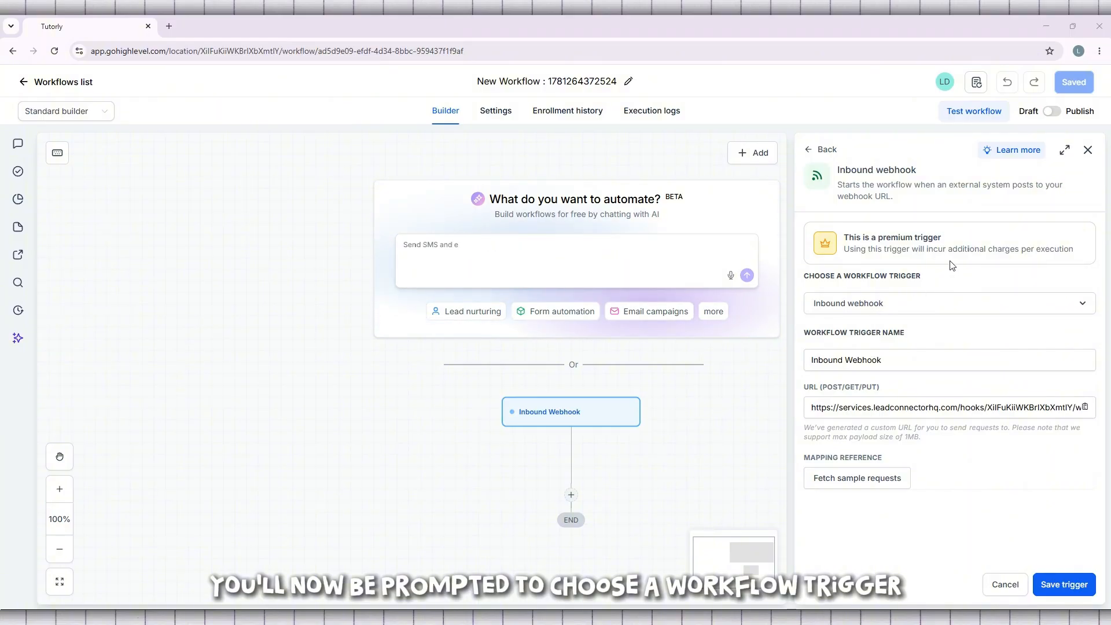
{"action": "triple_click", "coordinate": [874, 169]}
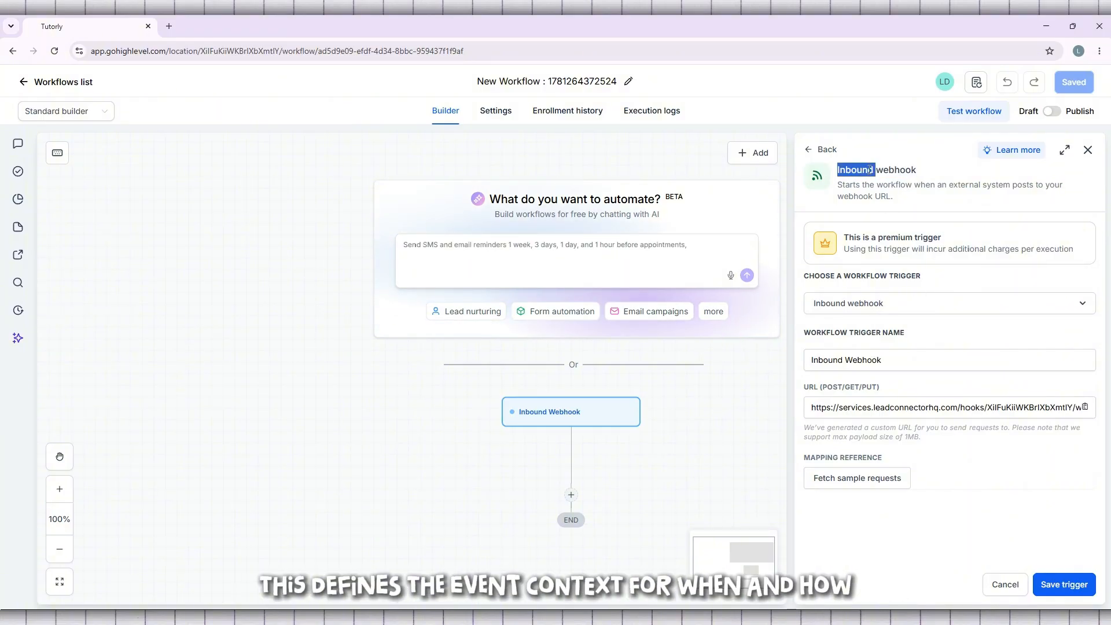
{"action": "triple_click", "coordinate": [874, 169]}
{"action": "left_click", "coordinate": [996, 242]}
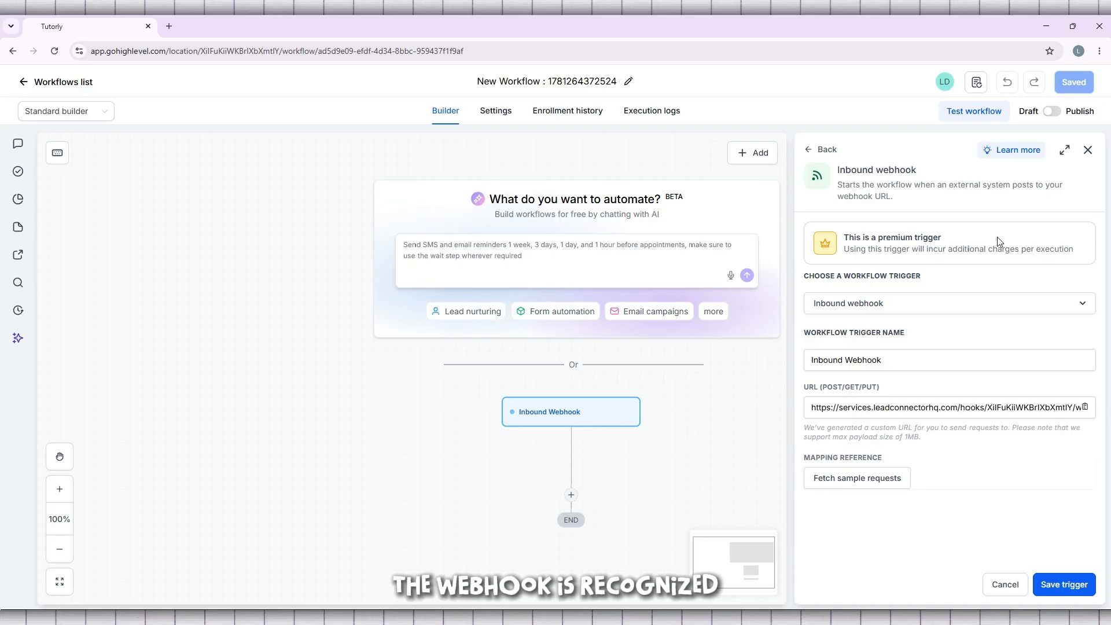
{"action": "left_click", "coordinate": [915, 310]}
{"action": "left_click", "coordinate": [913, 310]}
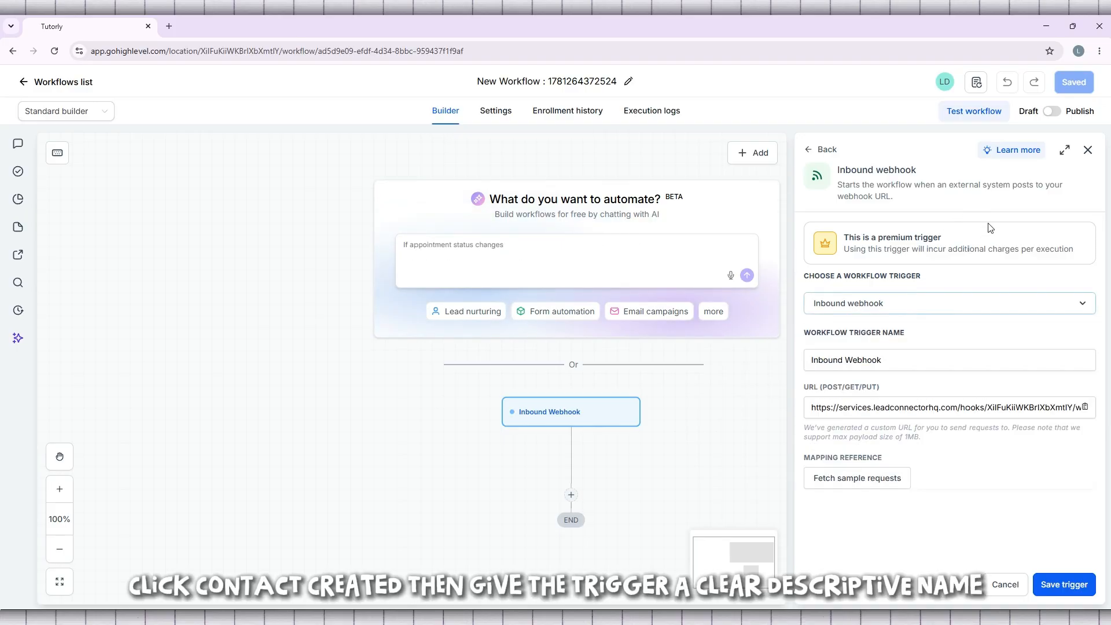
- Change the workflow trigger type to Contact created
{"action": "left_click", "coordinate": [946, 308]}
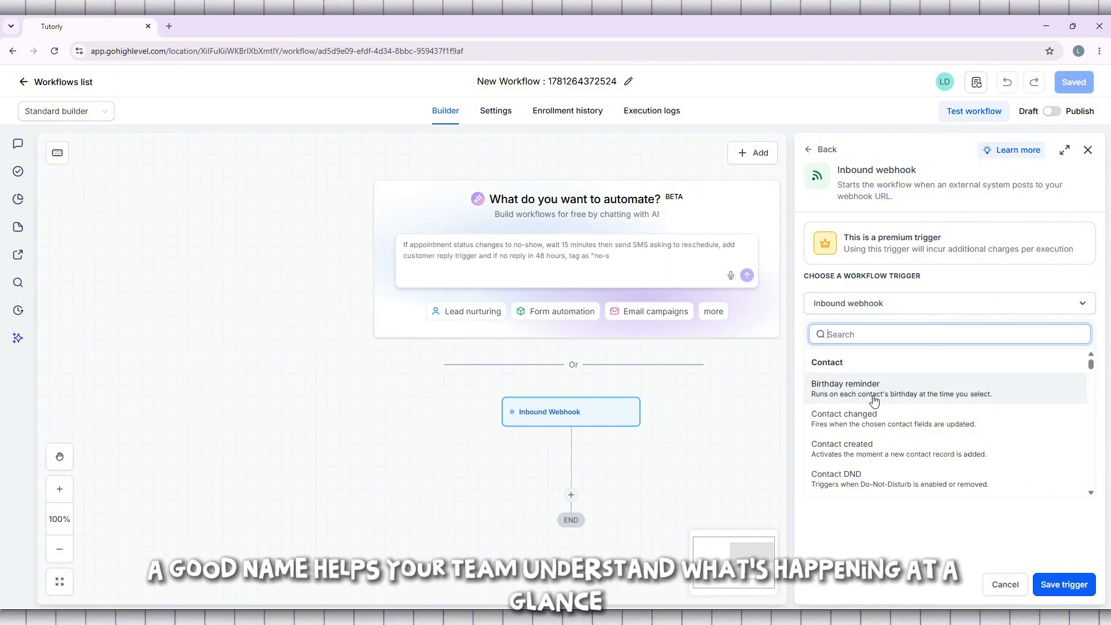
{"action": "left_click", "coordinate": [869, 453]}
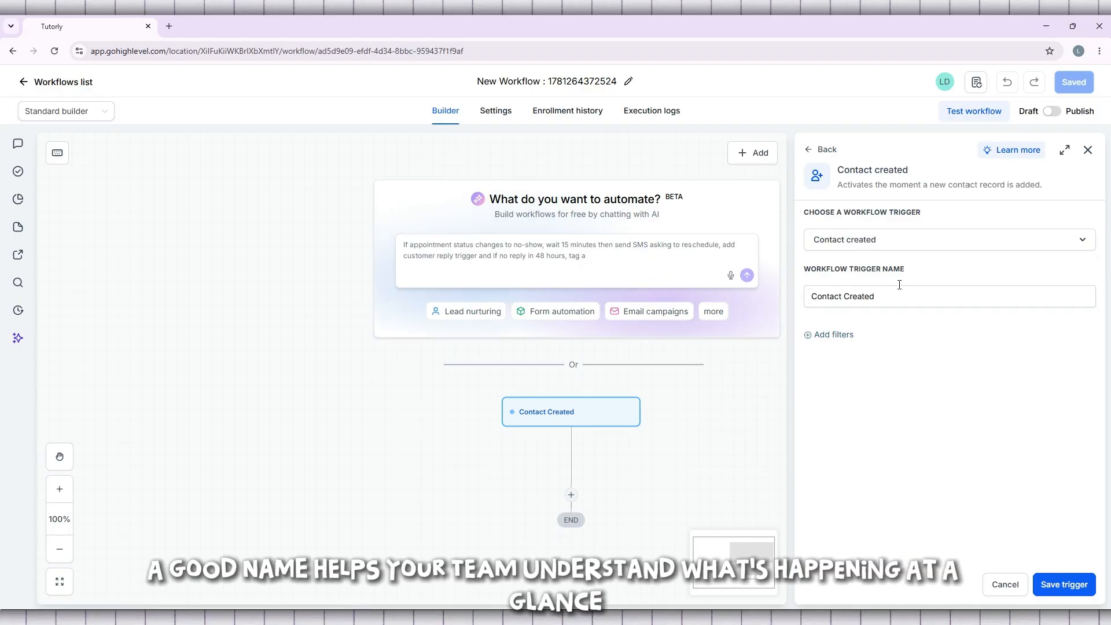
{"action": "left_click", "coordinate": [917, 242]}
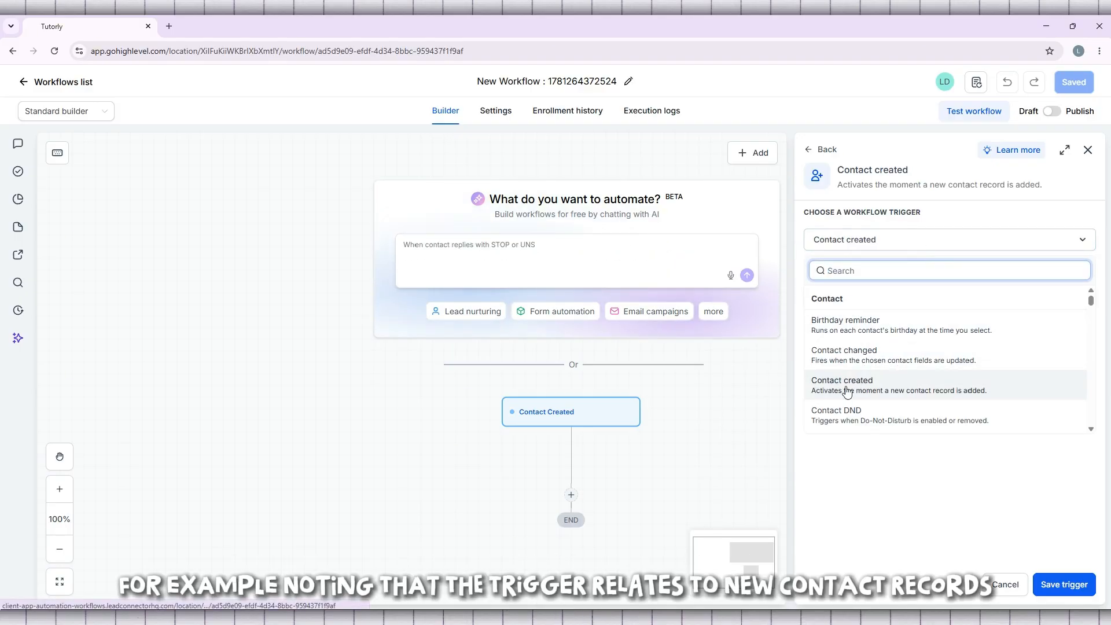
{"action": "left_click", "coordinate": [847, 390]}
{"action": "left_click", "coordinate": [891, 298]}
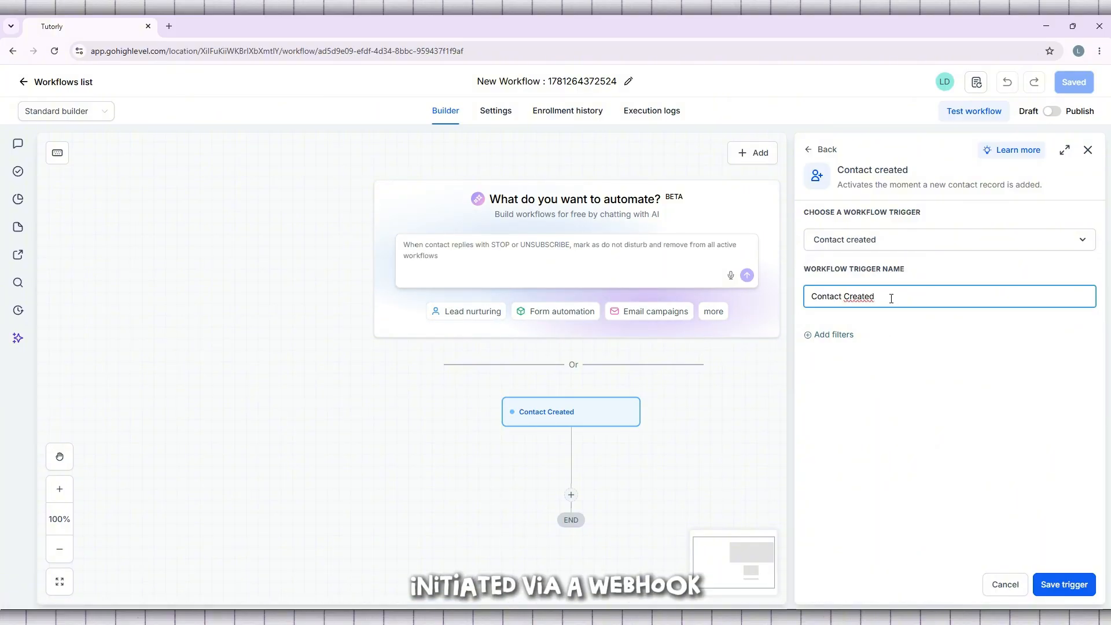
{"action": "double_click", "coordinate": [890, 298]}
{"action": "left_click", "coordinate": [867, 298]}
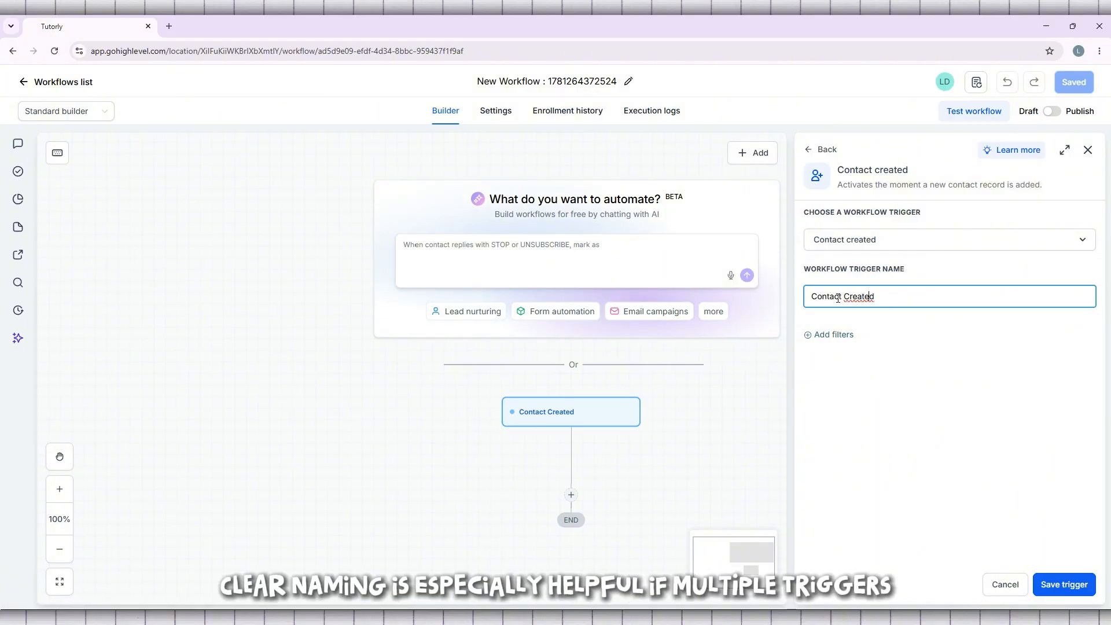
{"action": "double_click", "coordinate": [877, 296]}
{"action": "triple_click", "coordinate": [819, 297]}
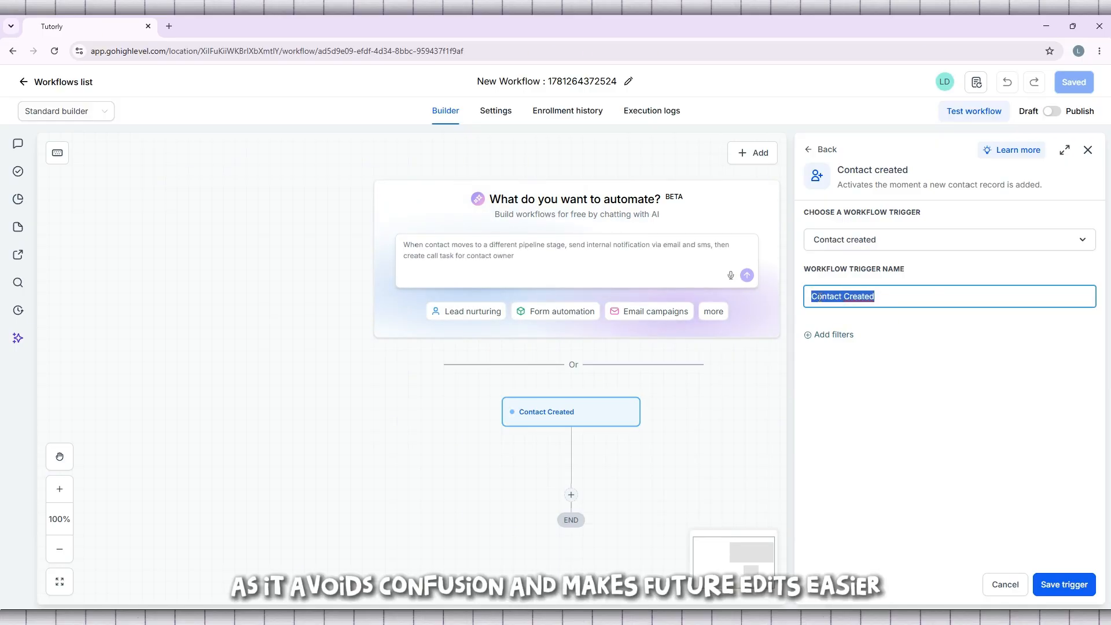
{"action": "left_click", "coordinate": [875, 297]}
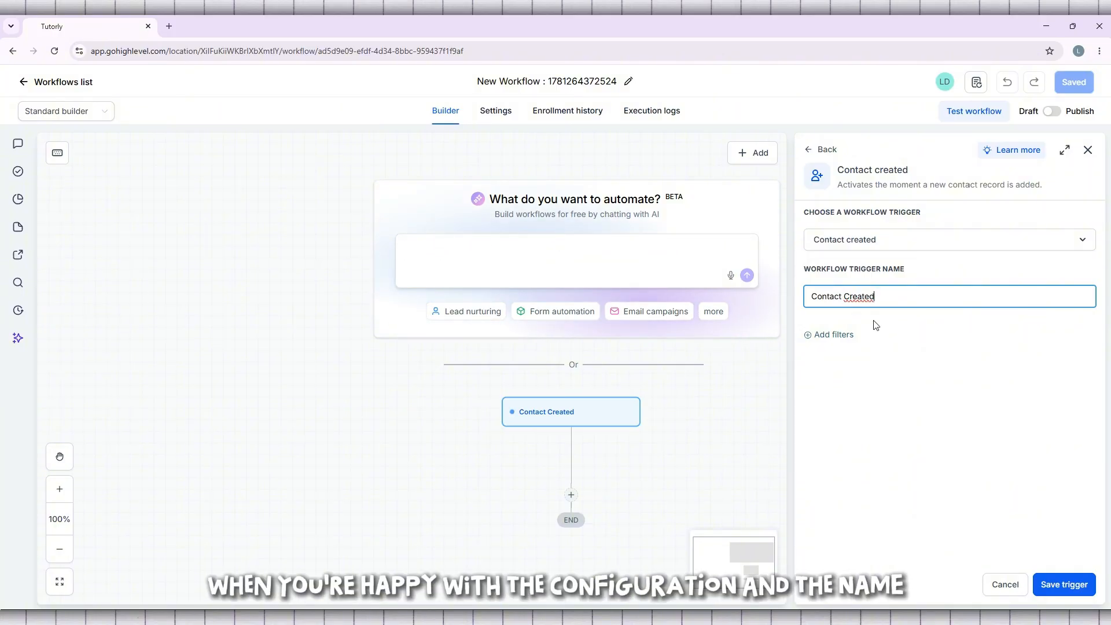
- Save the Contact Created trigger, save the workflow, and dismiss the save notification
{"action": "left_click", "coordinate": [1079, 586]}
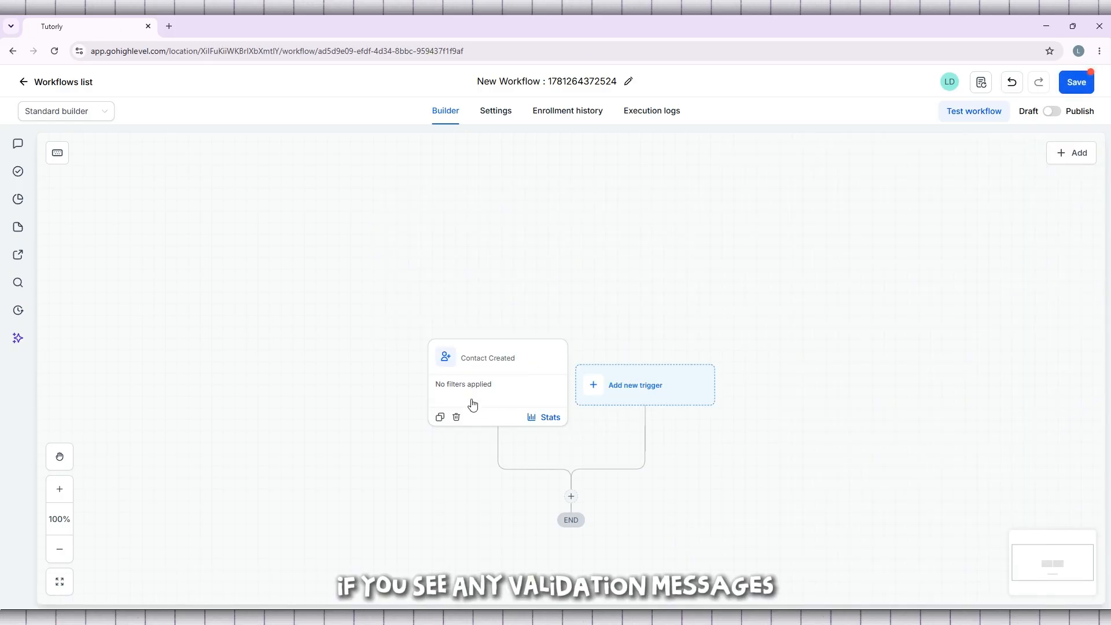
{"action": "scroll", "coordinate": [608, 347], "scroll_direction": "up", "scroll_amount": 1}
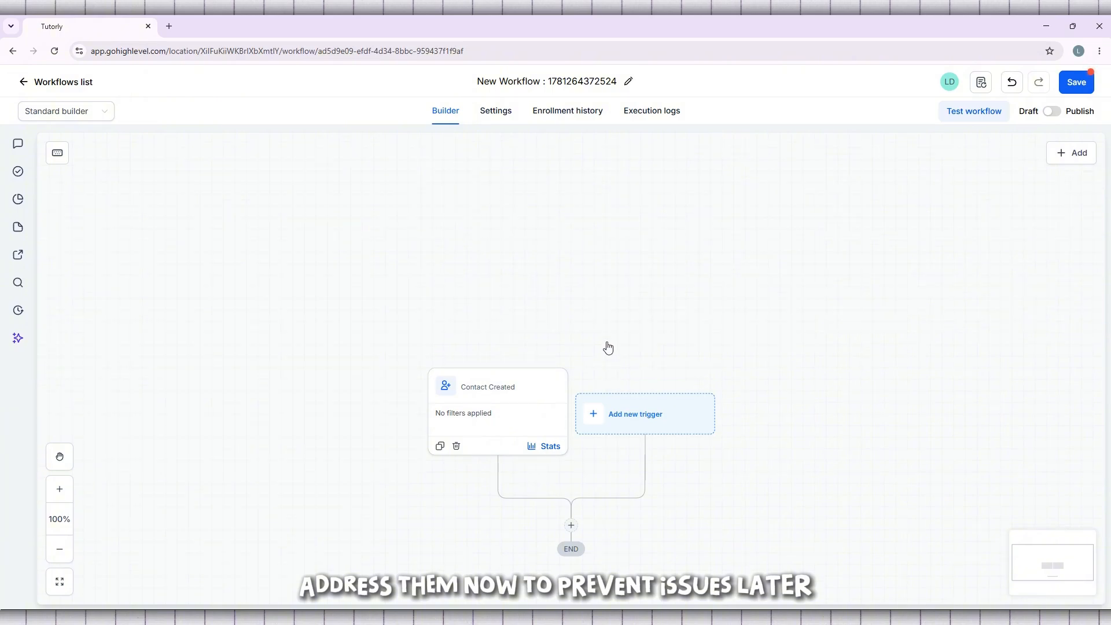
{"action": "scroll", "coordinate": [607, 348], "scroll_direction": "down", "scroll_amount": 2}
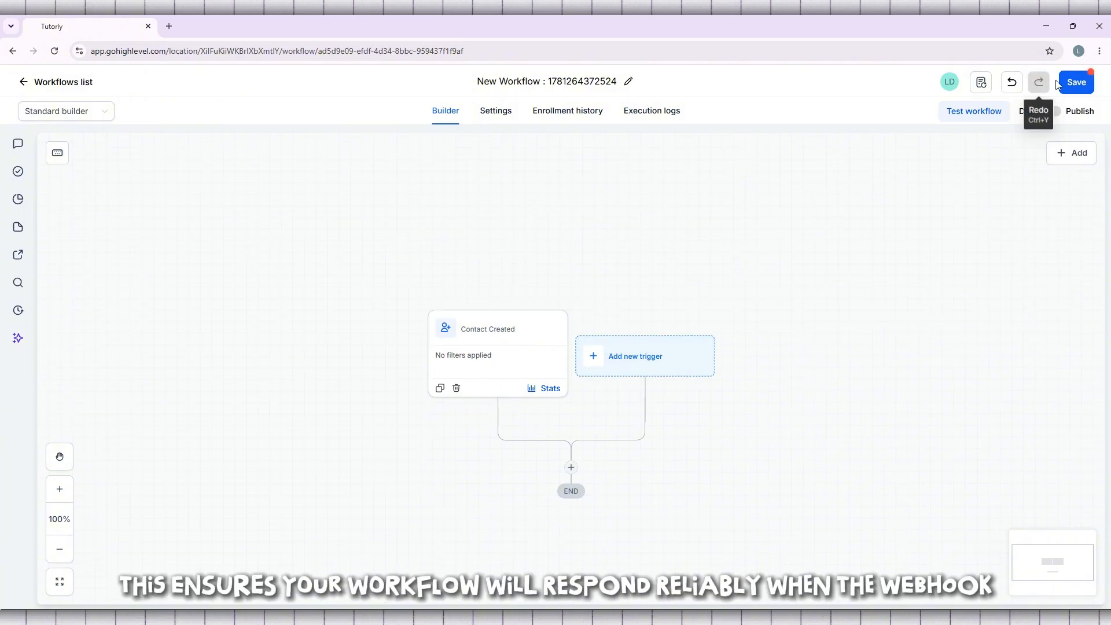
{"action": "left_click", "coordinate": [1079, 85]}
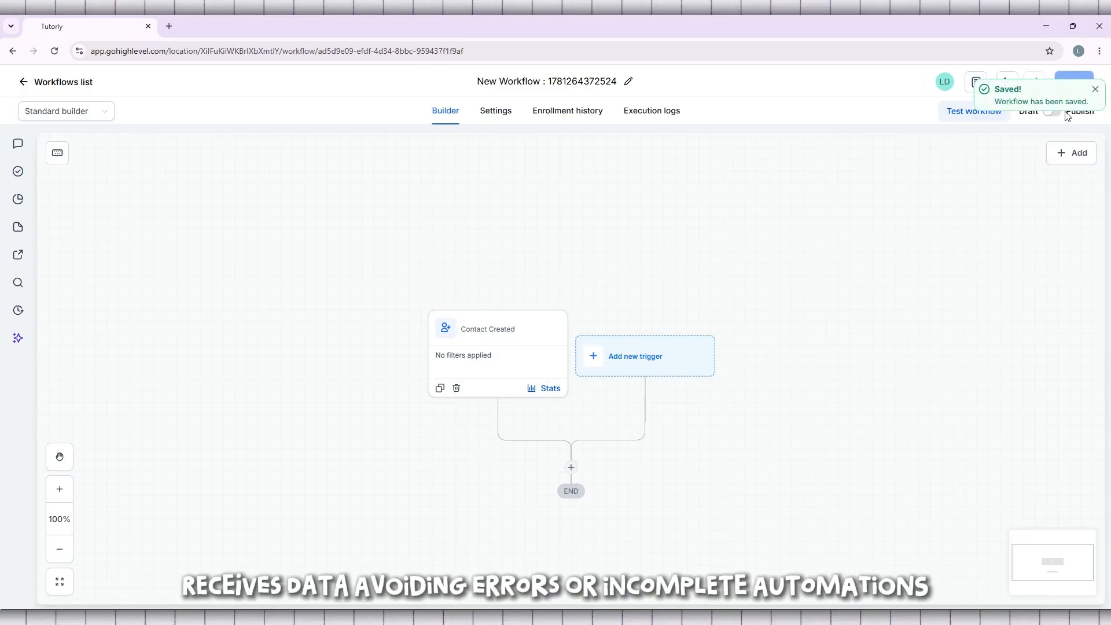
{"action": "left_click", "coordinate": [1095, 89]}
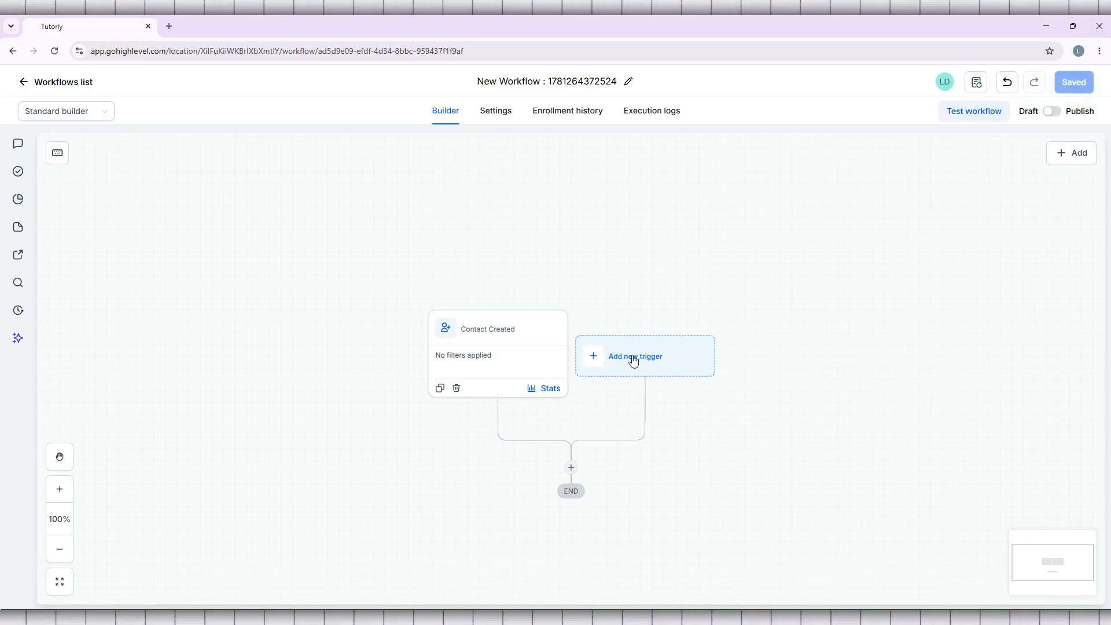
{"action": "scroll", "coordinate": [603, 332], "scroll_direction": "down", "scroll_amount": 1}
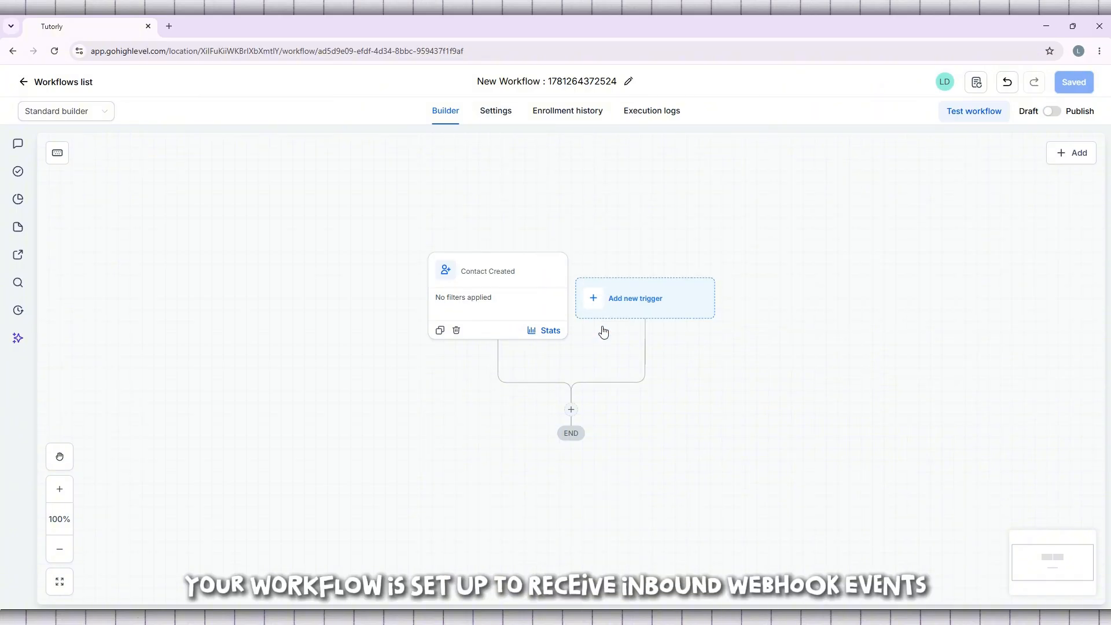
{"action": "scroll", "coordinate": [478, 276], "scroll_direction": "right", "scroll_amount": 1}
{"action": "scroll", "coordinate": [511, 272], "scroll_direction": "up", "scroll_amount": 1}
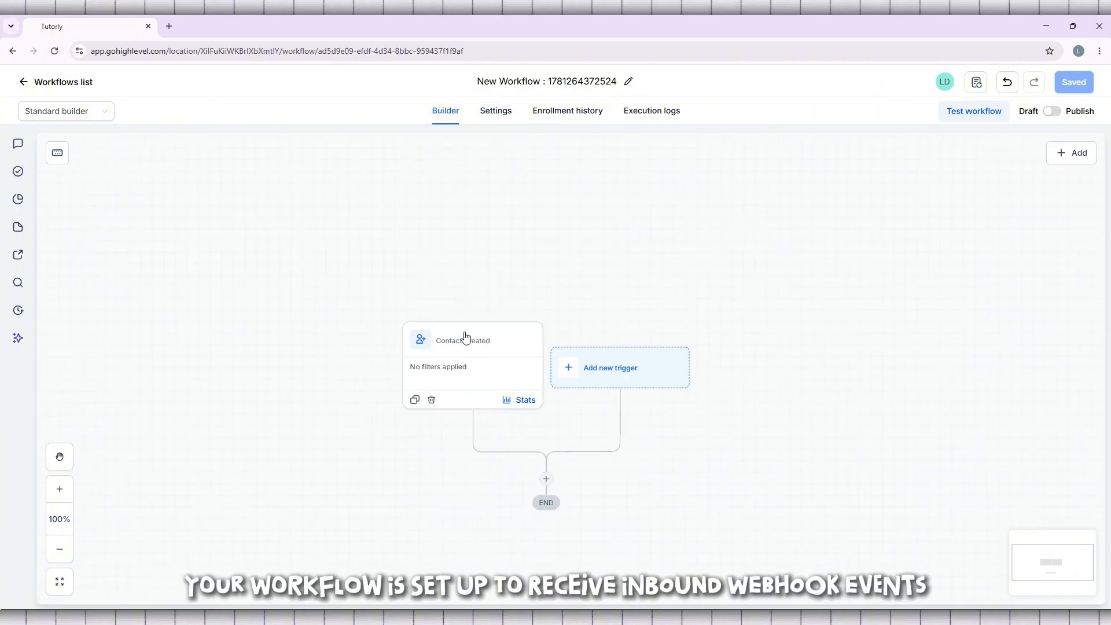
{"action": "scroll", "coordinate": [556, 276], "scroll_direction": "down", "scroll_amount": 1}
{"action": "scroll", "coordinate": [555, 276], "scroll_direction": "left", "scroll_amount": 1}
{"action": "left_click_drag", "start_coordinate": [555, 276], "coordinate": [520, 258]}
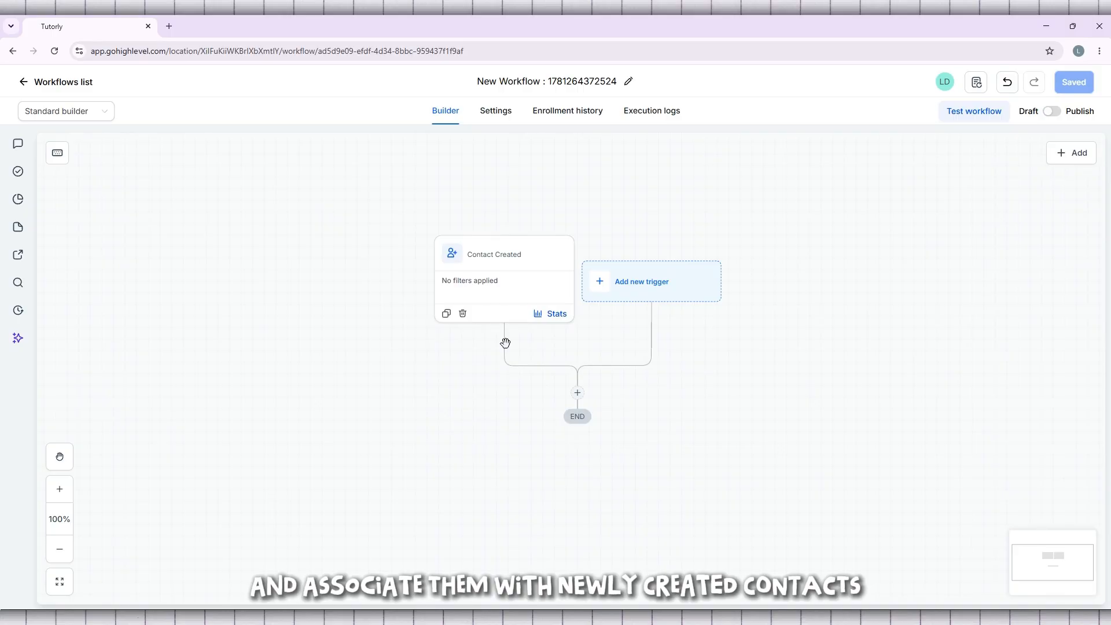
{"action": "scroll", "coordinate": [512, 349], "scroll_direction": "up", "scroll_amount": 1}
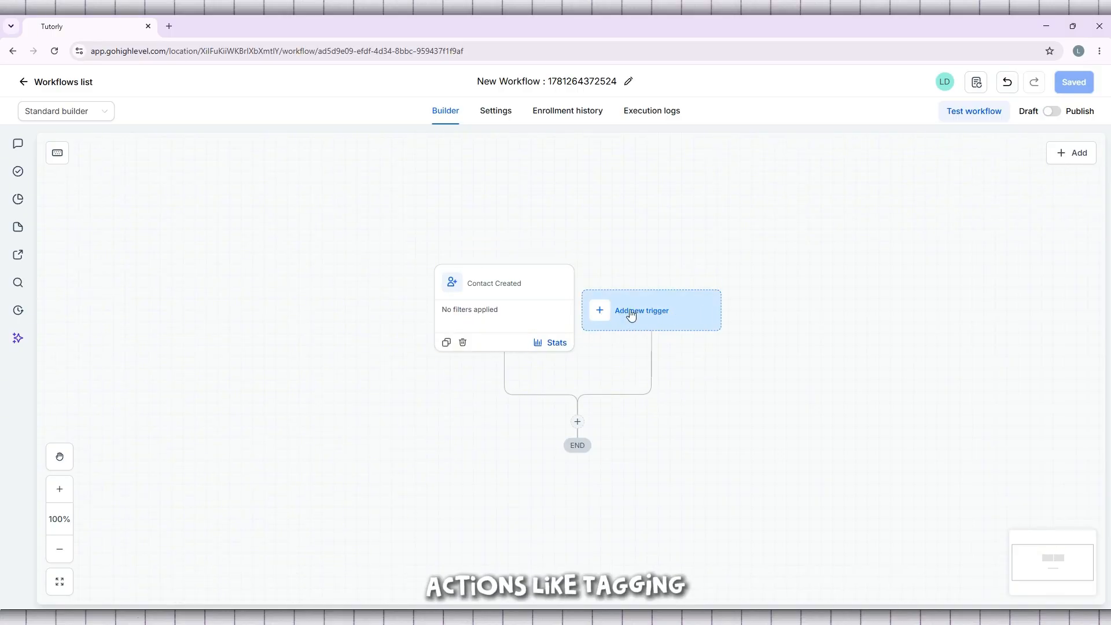
- Start adding a second trigger and look through the Contact and Events triggers, searching for "sa" and clearing the search
{"action": "left_click", "coordinate": [601, 315]}
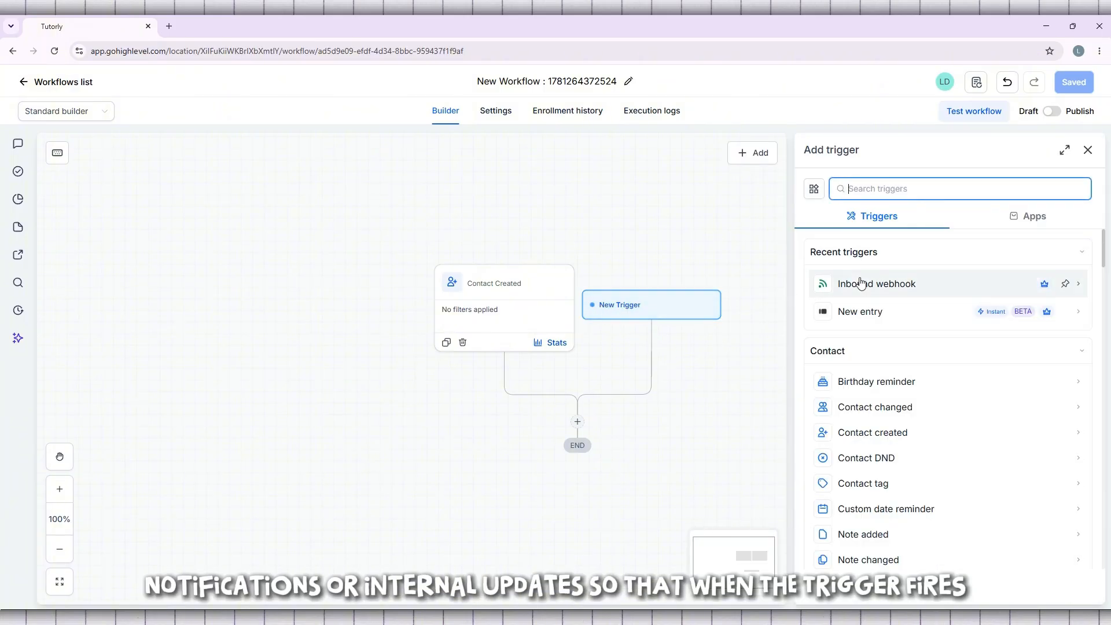
{"action": "scroll", "coordinate": [860, 282], "scroll_direction": "down", "scroll_amount": 1}
{"action": "scroll", "coordinate": [860, 282], "scroll_direction": "down", "scroll_amount": 1}
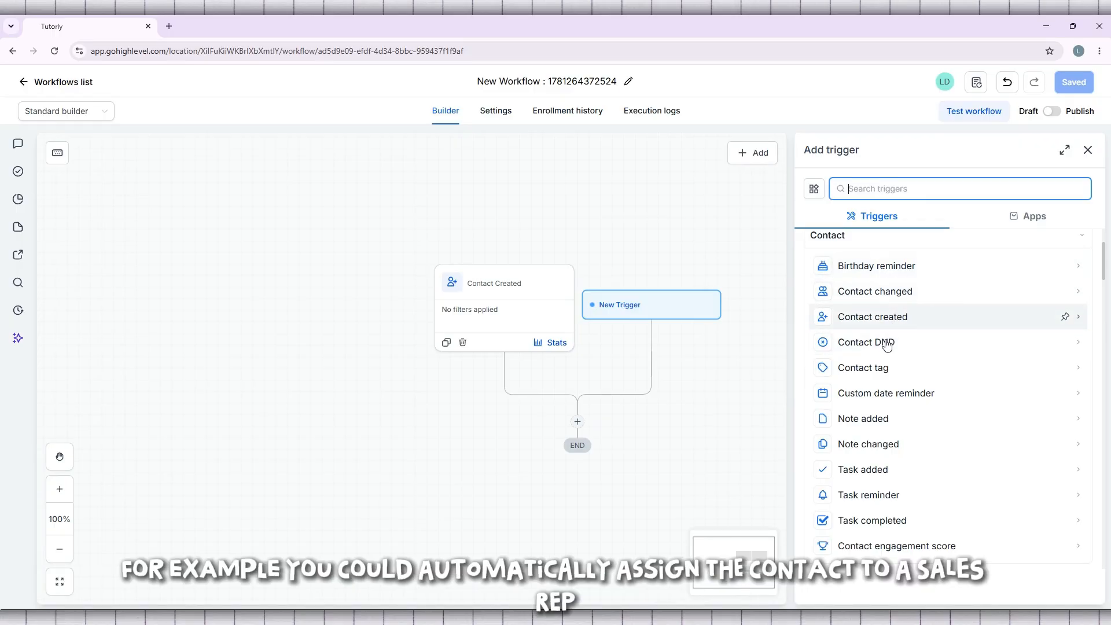
{"action": "scroll", "coordinate": [876, 369], "scroll_direction": "down", "scroll_amount": 2}
{"action": "scroll", "coordinate": [877, 368], "scroll_direction": "down", "scroll_amount": 2}
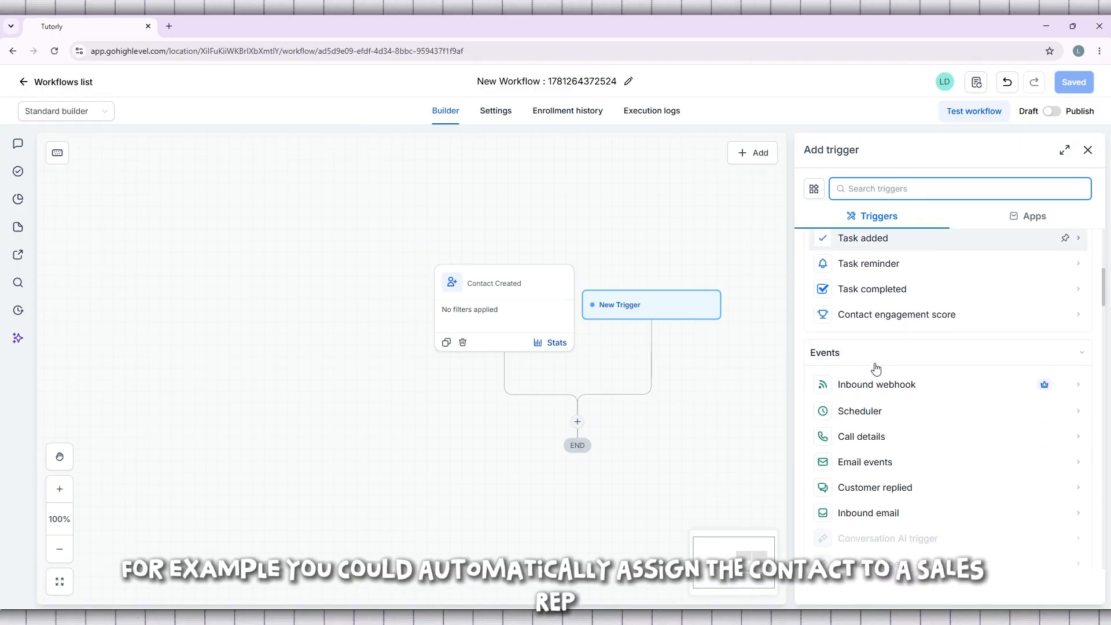
{"action": "scroll", "coordinate": [876, 369], "scroll_direction": "up", "scroll_amount": 1}
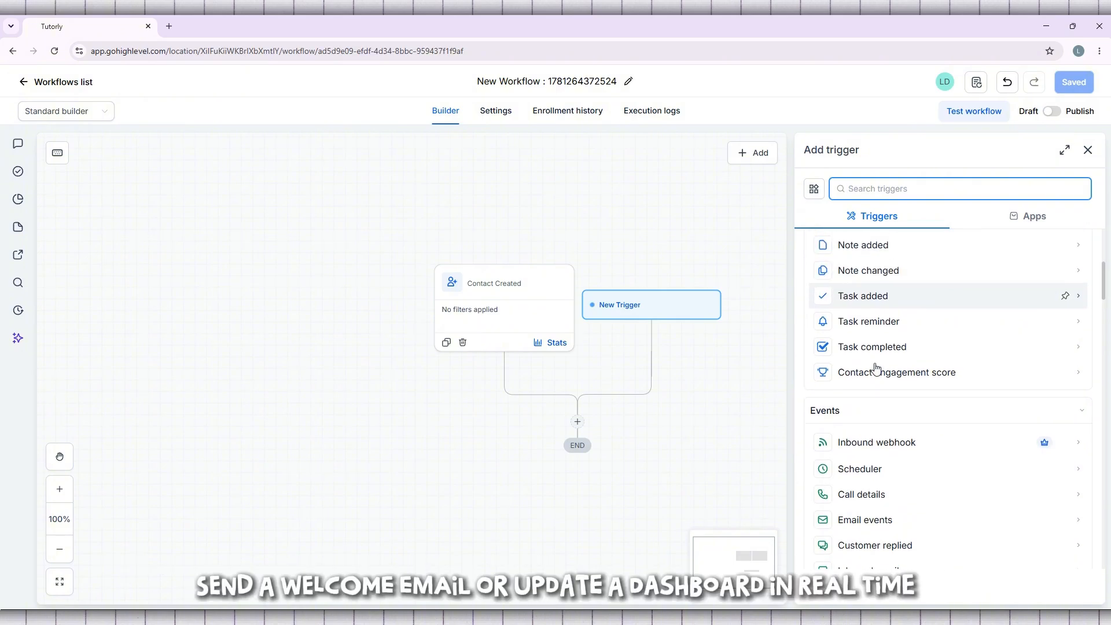
{"action": "type", "text": "sa"}
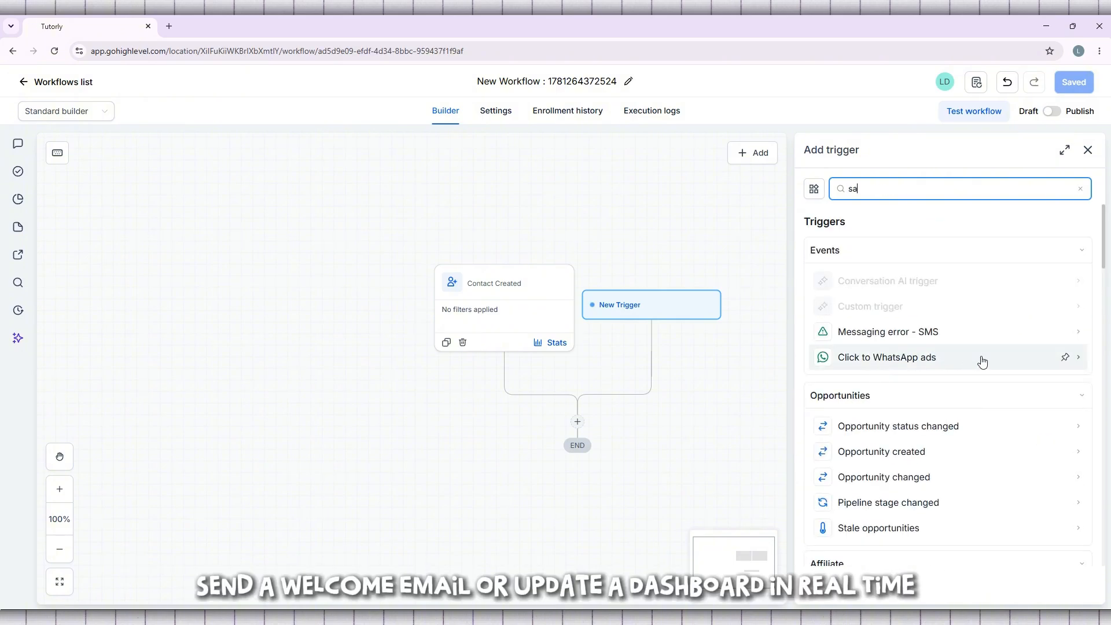
{"action": "scroll", "coordinate": [982, 361], "scroll_direction": "down", "scroll_amount": 1}
{"action": "scroll", "coordinate": [980, 361], "scroll_direction": "down", "scroll_amount": 4}
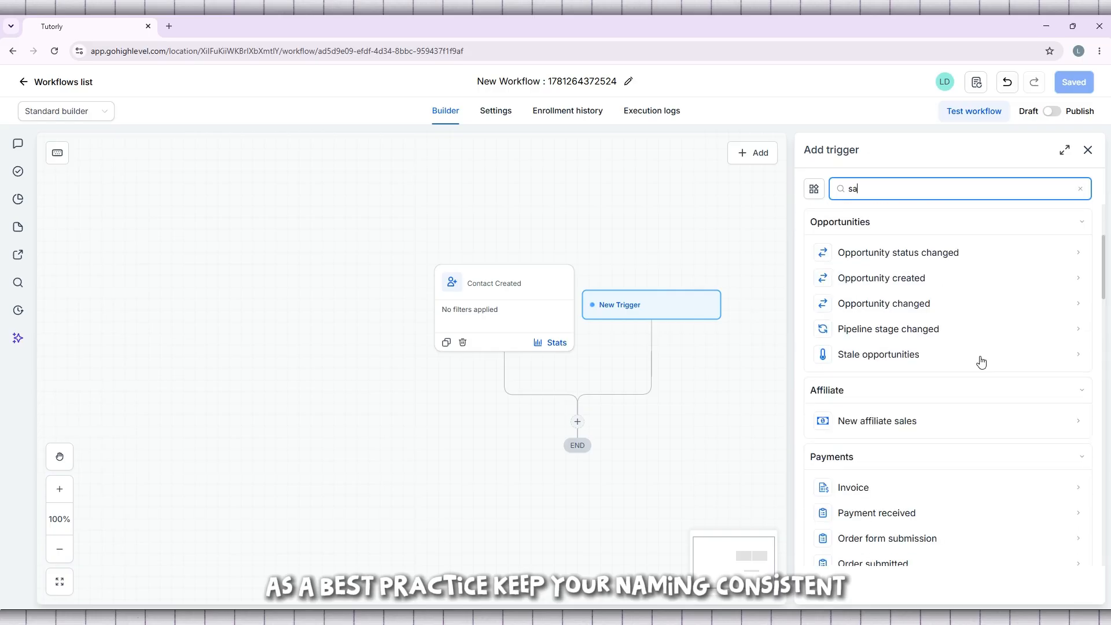
{"action": "left_click", "coordinate": [1079, 192]}
{"action": "scroll", "coordinate": [908, 341], "scroll_direction": "down", "scroll_amount": 2}
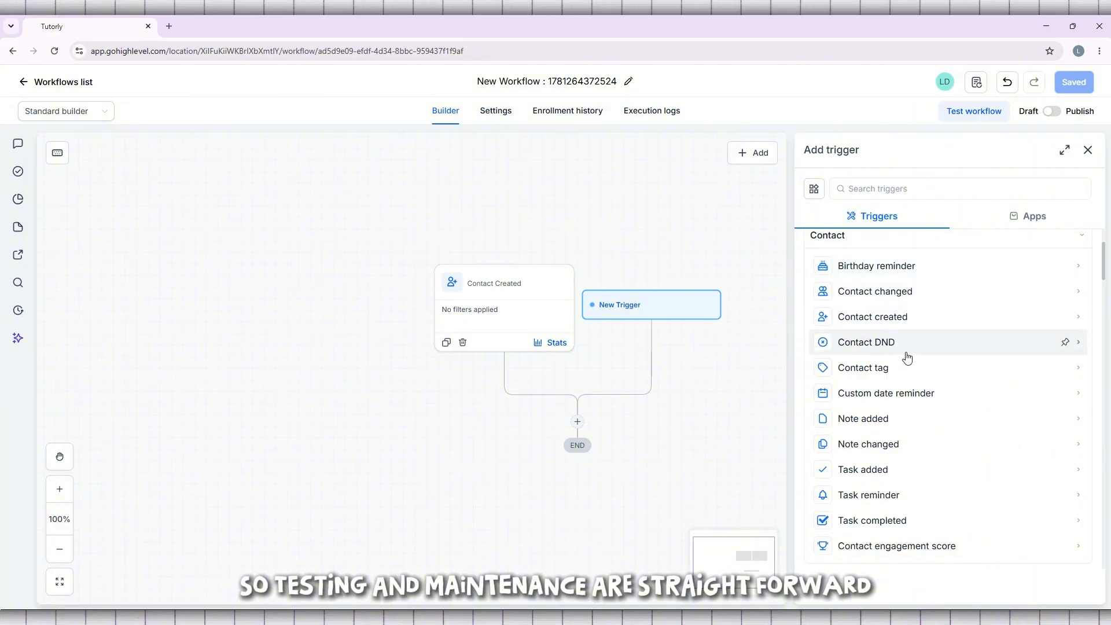
{"action": "scroll", "coordinate": [916, 393], "scroll_direction": "down", "scroll_amount": 2}
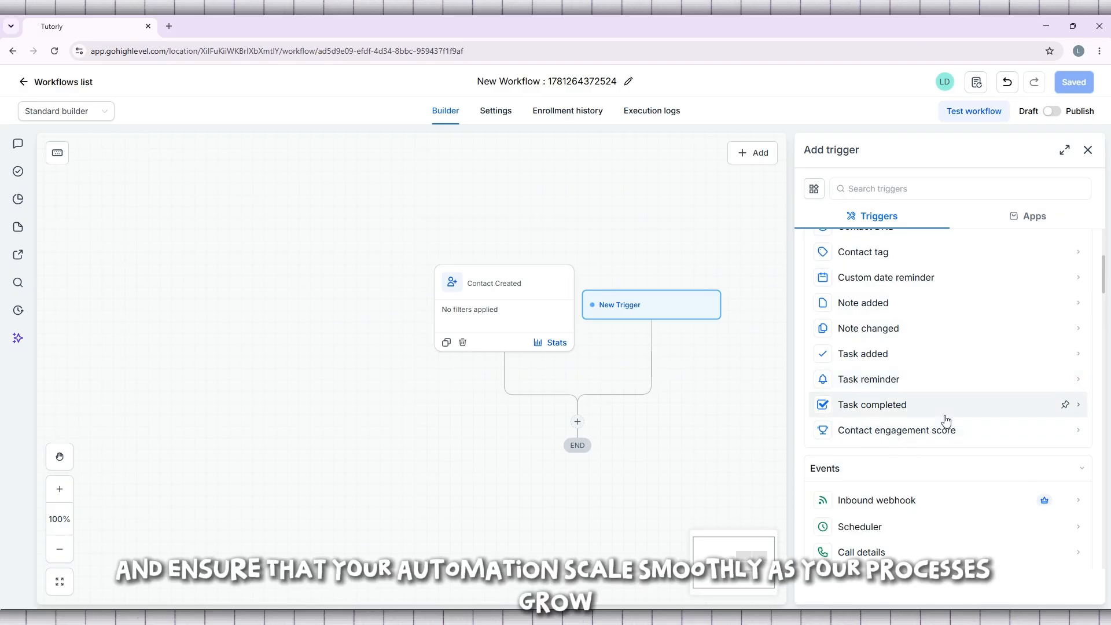
{"action": "scroll", "coordinate": [944, 421], "scroll_direction": "up", "scroll_amount": 4}
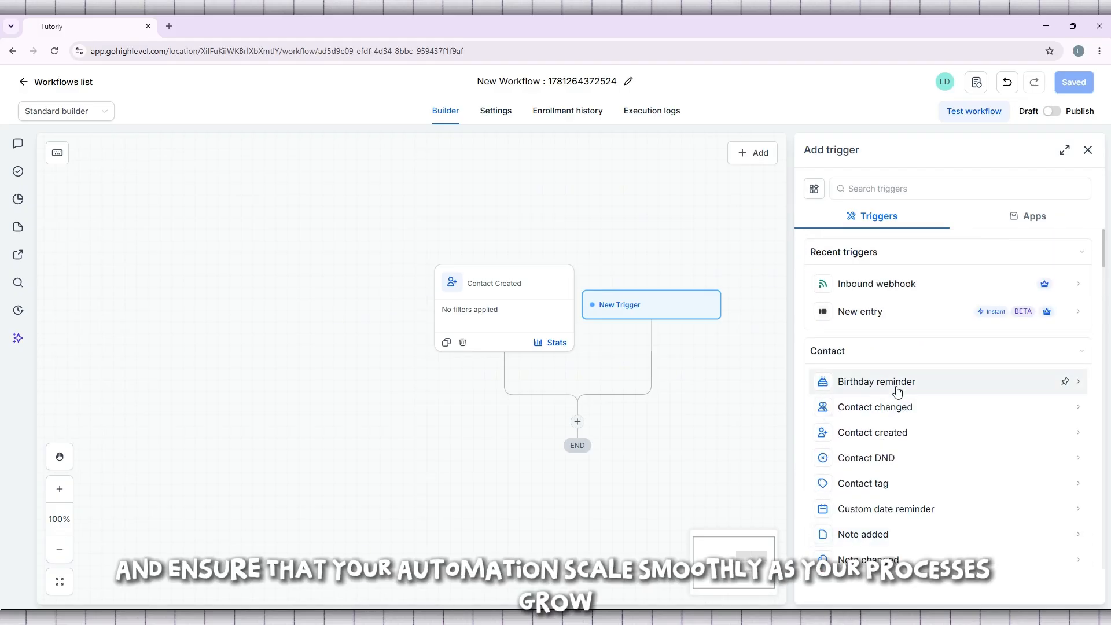
- Add and save a Birthday reminder trigger beside Contact Created, and delete it from the workflow again
{"action": "left_click", "coordinate": [897, 383]}
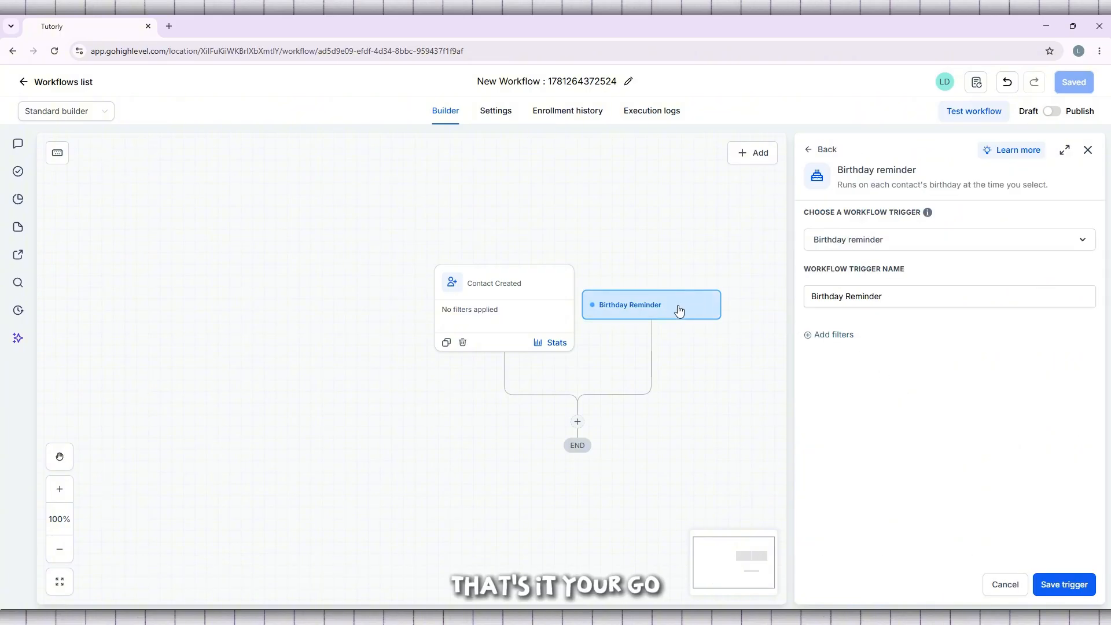
{"action": "left_click", "coordinate": [1078, 584]}
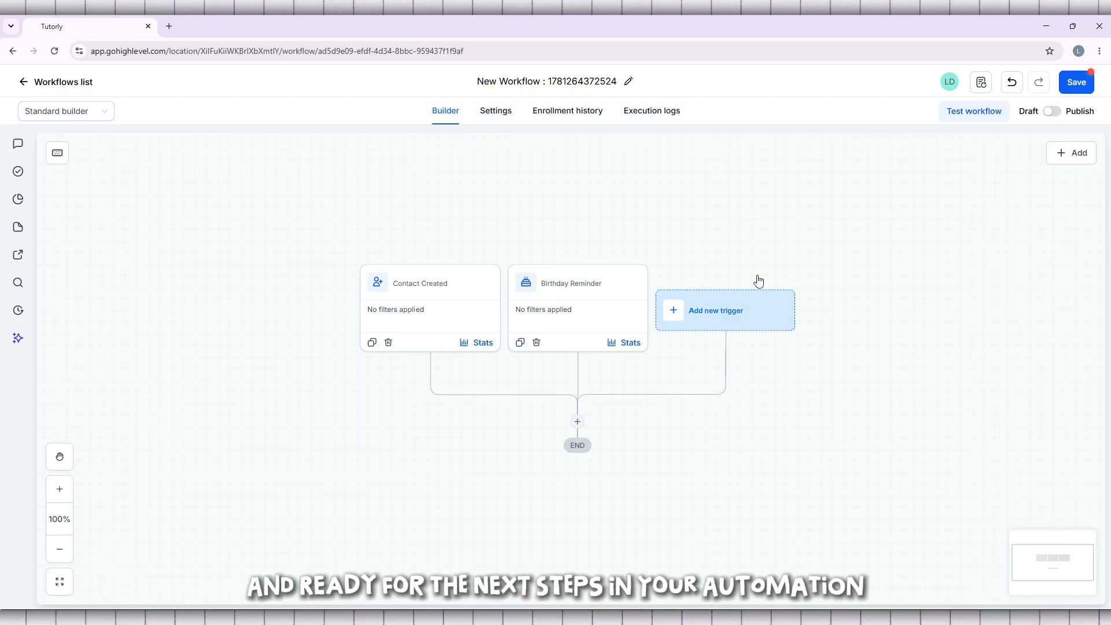
{"action": "left_click", "coordinate": [536, 343]}
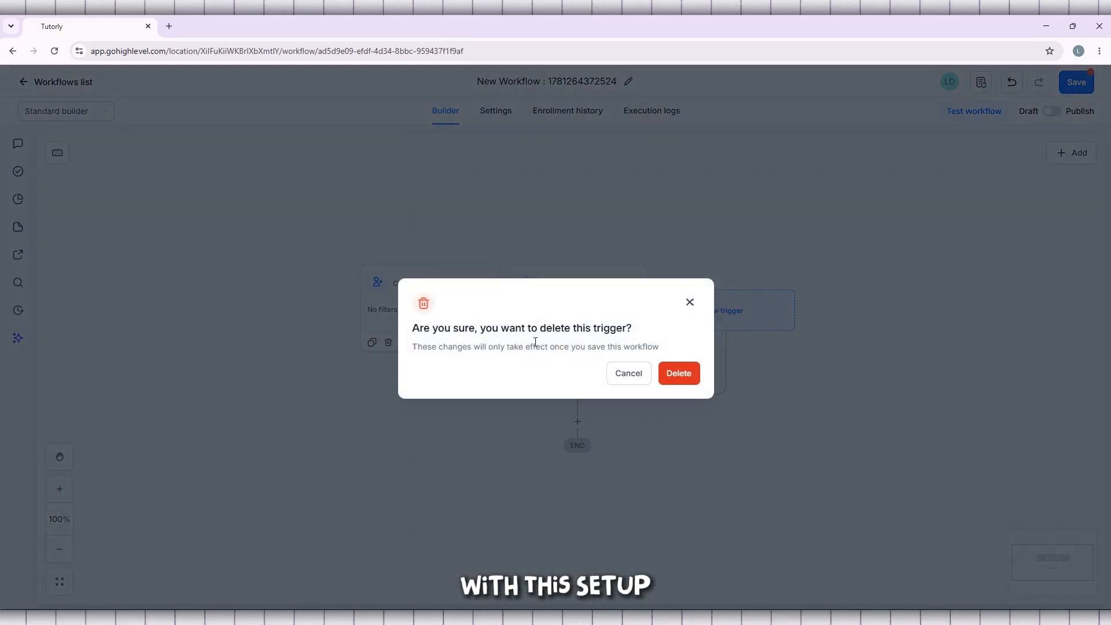
{"action": "left_click", "coordinate": [678, 379]}
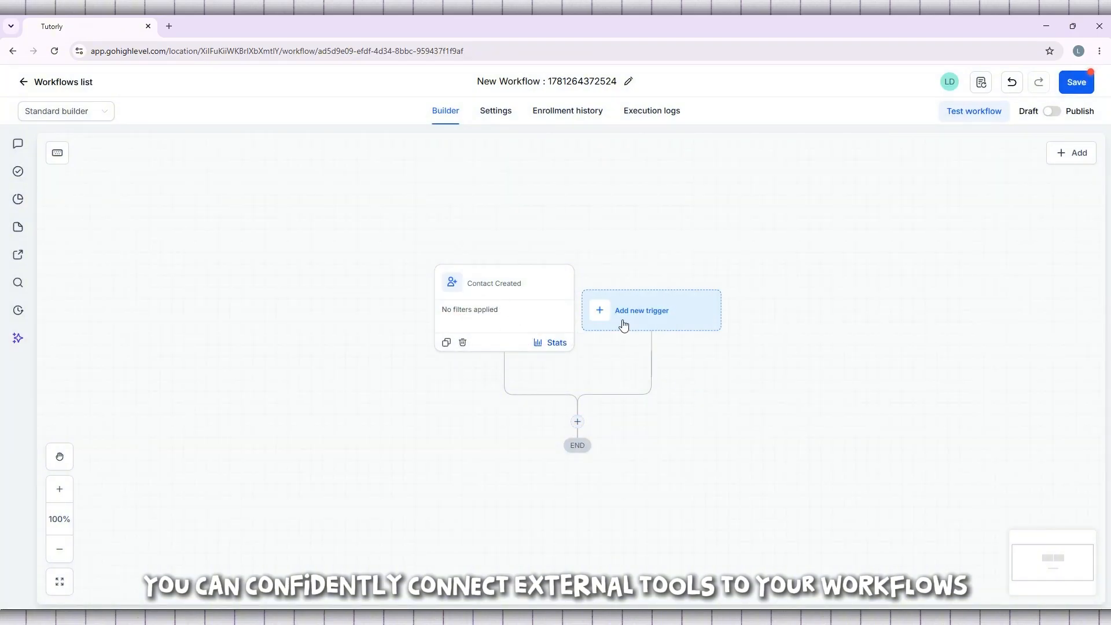
- Start adding another trigger beside the Contact Created trigger
{"action": "left_click", "coordinate": [600, 310]}
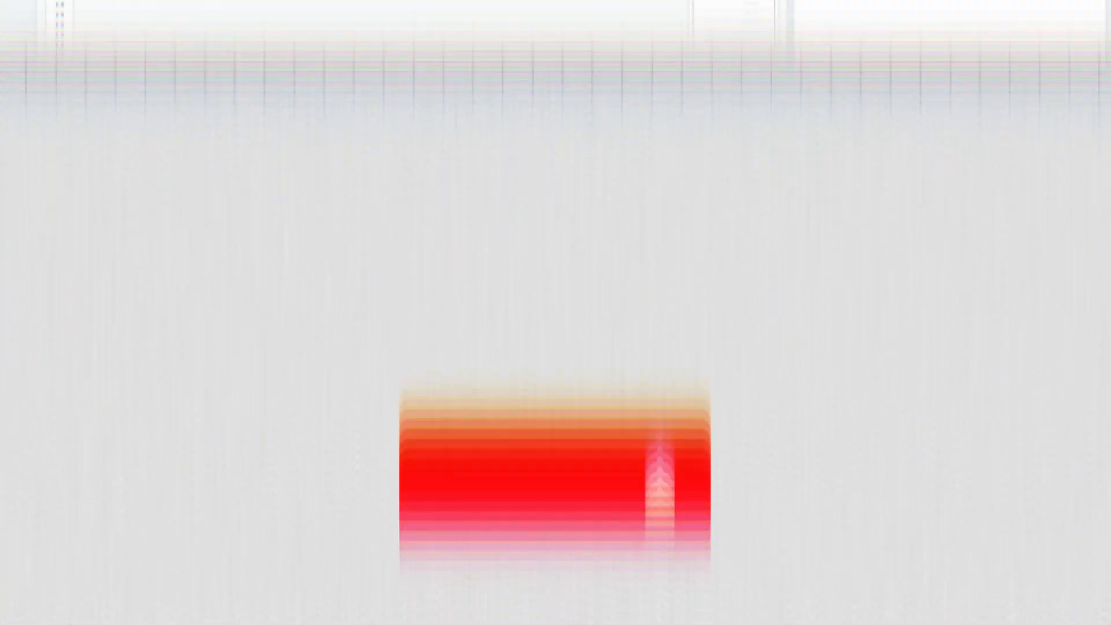